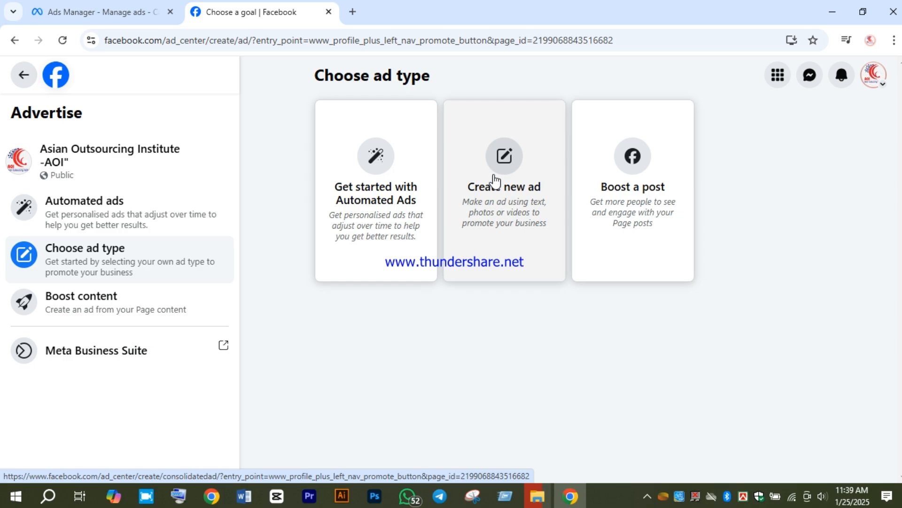
Boost the first suggested post published on 23 Jan and collapse the payment method notice.
{"action": "left_click", "coordinate": [634, 167]}
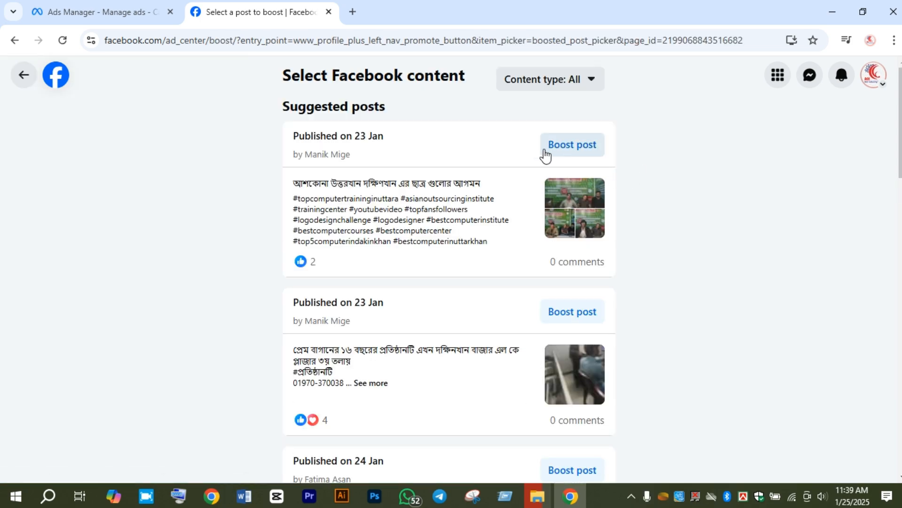
{"action": "left_click", "coordinate": [579, 150]}
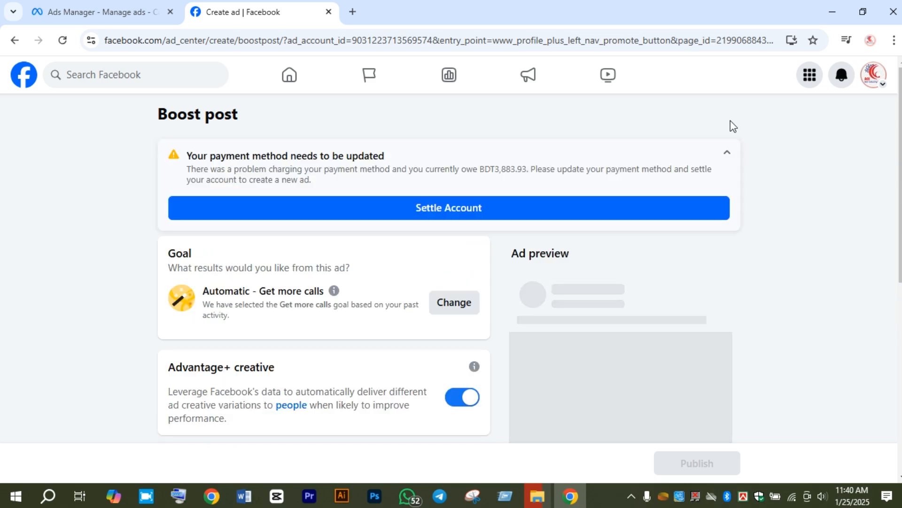
{"action": "left_click", "coordinate": [727, 153]}
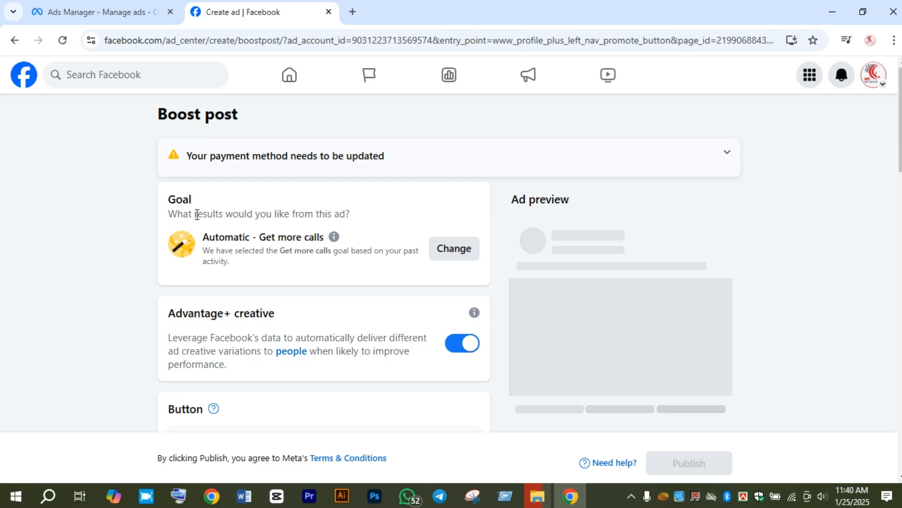
Open the ad's goal choices and review the available goals from automatic to website visitors.
{"action": "left_click", "coordinate": [454, 256]}
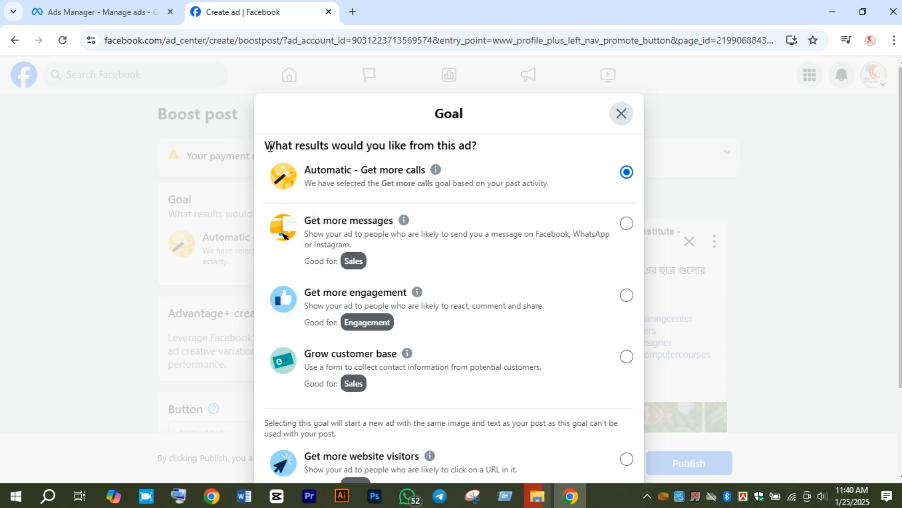
{"action": "left_click_drag", "start_coordinate": [266, 146], "coordinate": [477, 147]}
{"action": "left_click", "coordinate": [491, 151]}
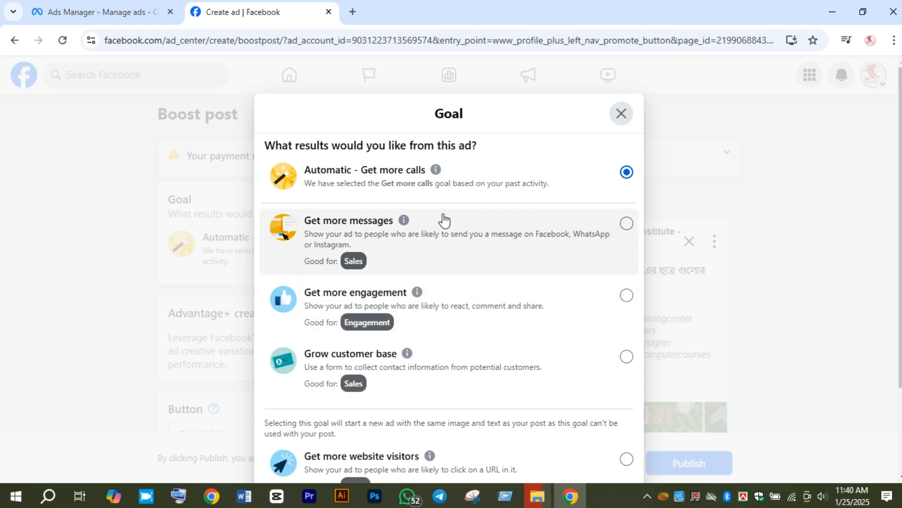
{"action": "scroll", "coordinate": [384, 346], "scroll_direction": "down", "scroll_amount": 2}
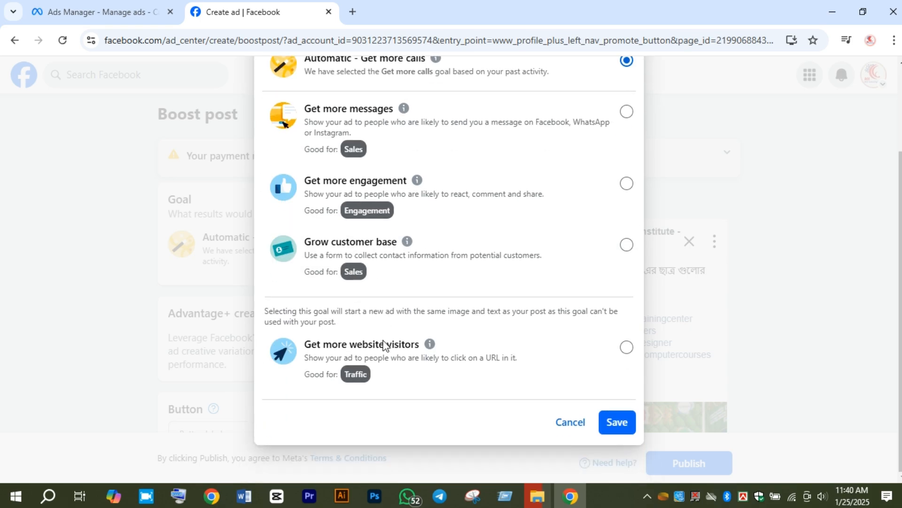
{"action": "scroll", "coordinate": [383, 346], "scroll_direction": "up", "scroll_amount": 2}
{"action": "mouse_move", "coordinate": [455, 175]}
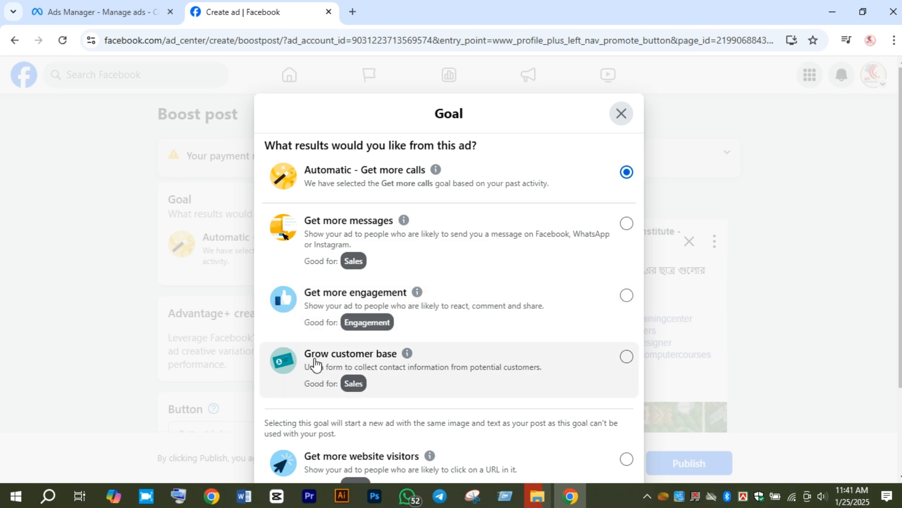
View the details and ad examples of the customer base, messages, engagement and website visitors goals, and dismiss the goal choices without saving.
{"action": "scroll", "coordinate": [447, 355], "scroll_direction": "down", "scroll_amount": 1}
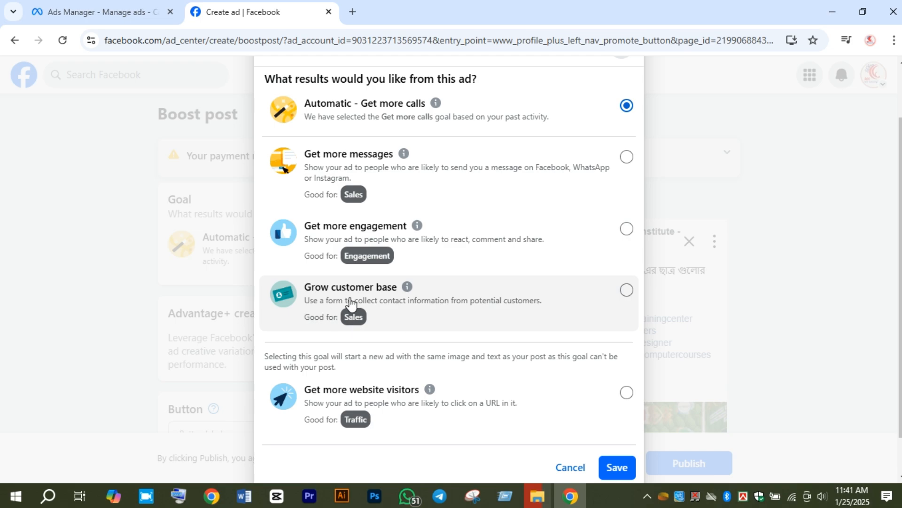
{"action": "mouse_move", "coordinate": [409, 289]}
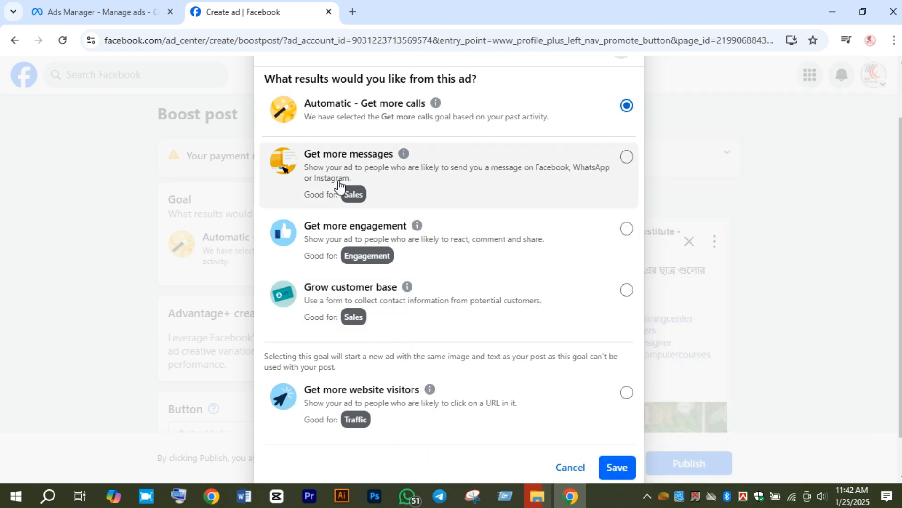
{"action": "mouse_move", "coordinate": [403, 157]}
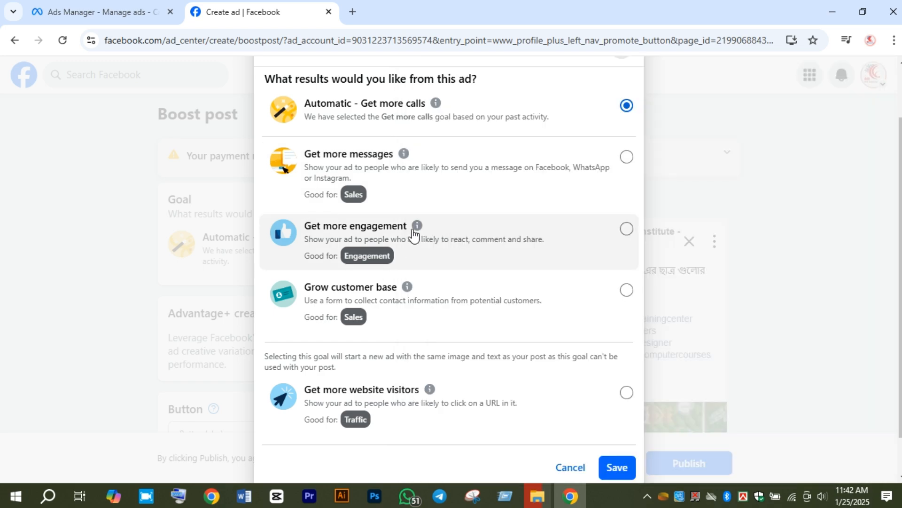
{"action": "mouse_move", "coordinate": [420, 232]}
{"action": "scroll", "coordinate": [433, 292], "scroll_direction": "down", "scroll_amount": 2}
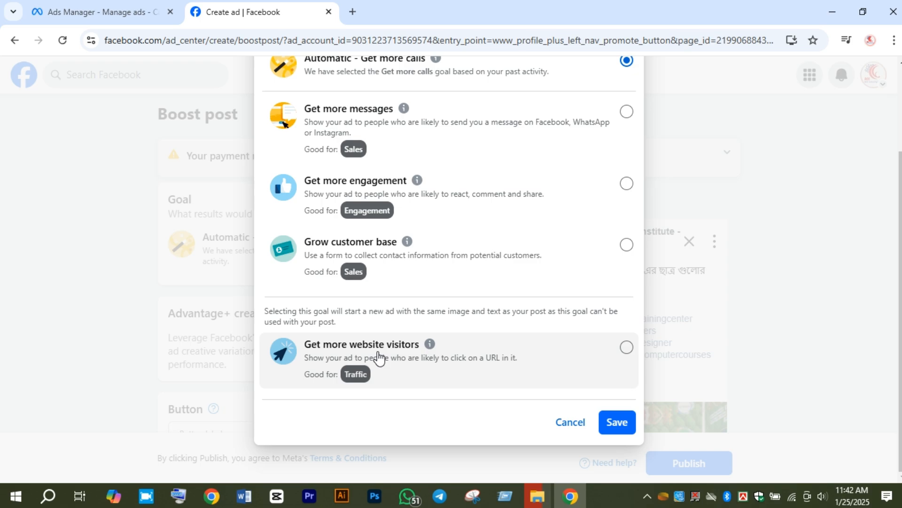
{"action": "mouse_move", "coordinate": [426, 351]}
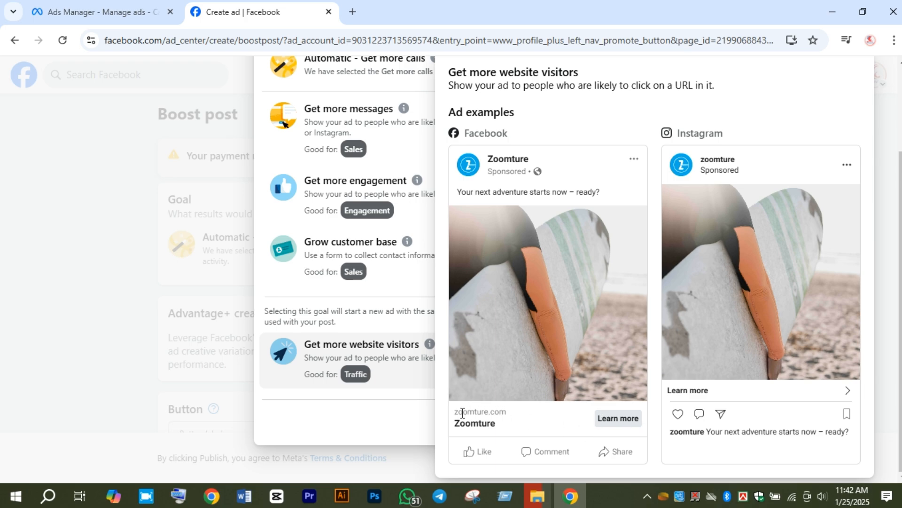
{"action": "left_click_drag", "start_coordinate": [459, 412], "coordinate": [513, 416]}
{"action": "left_click", "coordinate": [513, 417]}
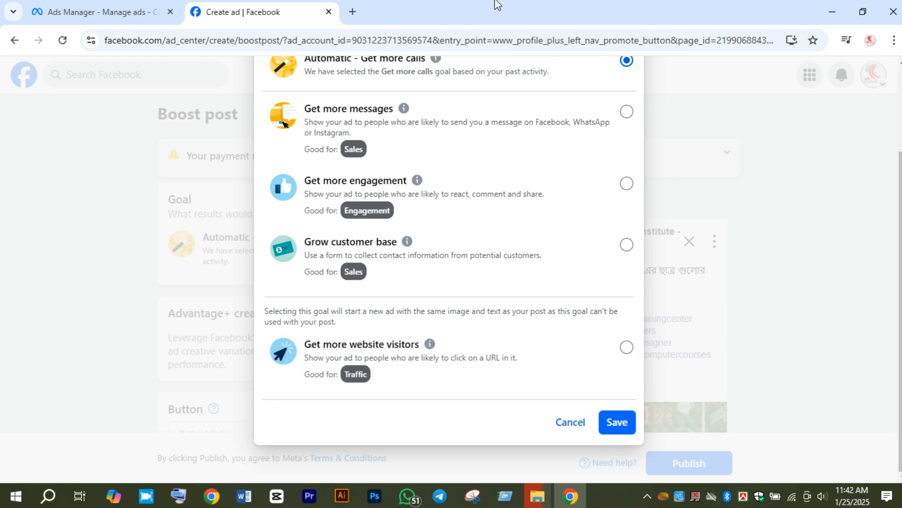
{"action": "left_click", "coordinate": [577, 421]}
Set the ad's button label to No button and check the ad preview.
{"action": "scroll", "coordinate": [334, 264], "scroll_direction": "down", "scroll_amount": 2}
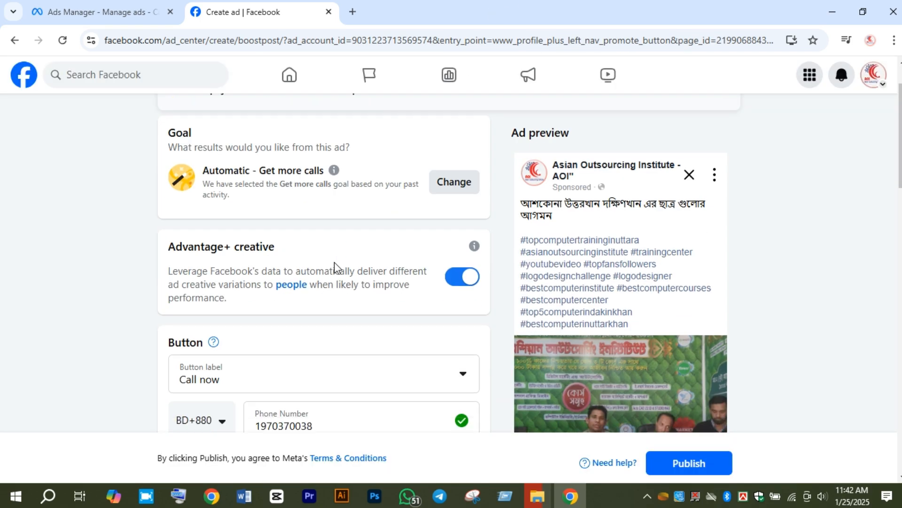
{"action": "scroll", "coordinate": [282, 263], "scroll_direction": "down", "scroll_amount": 3}
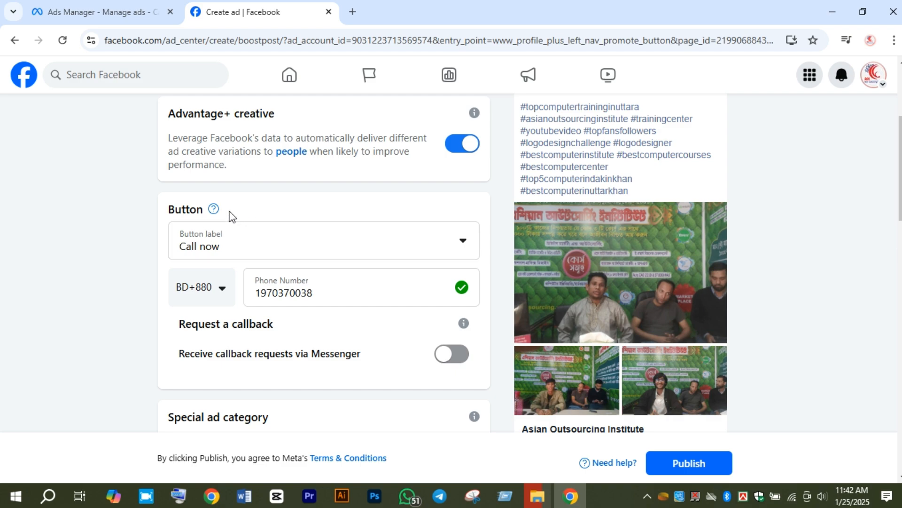
{"action": "scroll", "coordinate": [706, 337], "scroll_direction": "down", "scroll_amount": 3}
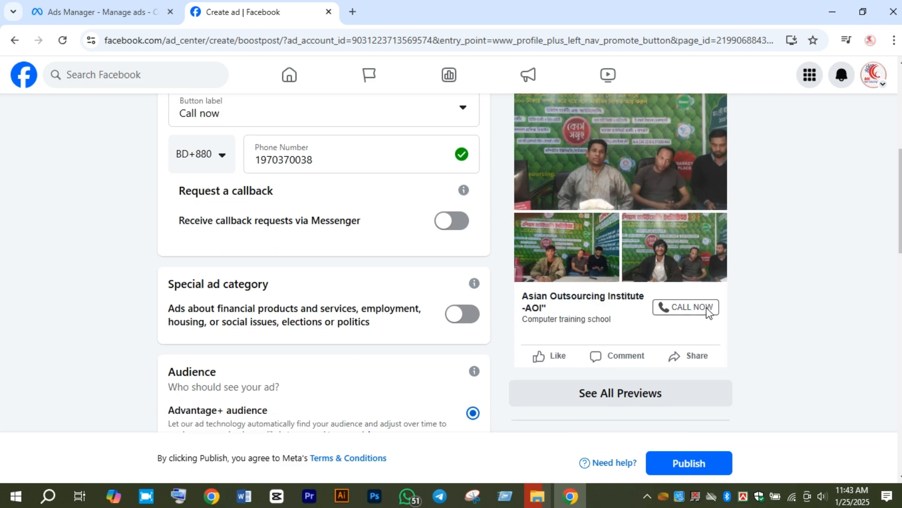
{"action": "scroll", "coordinate": [427, 275], "scroll_direction": "up", "scroll_amount": 3}
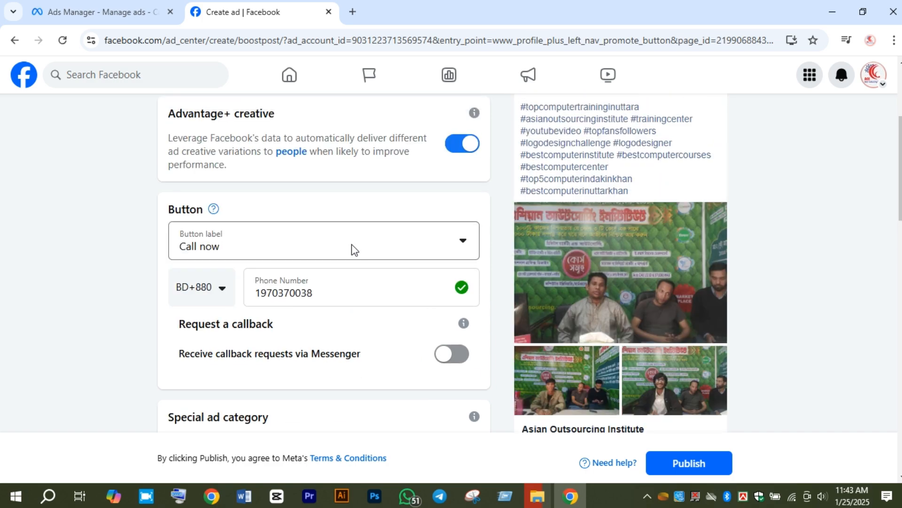
{"action": "left_click", "coordinate": [358, 252]}
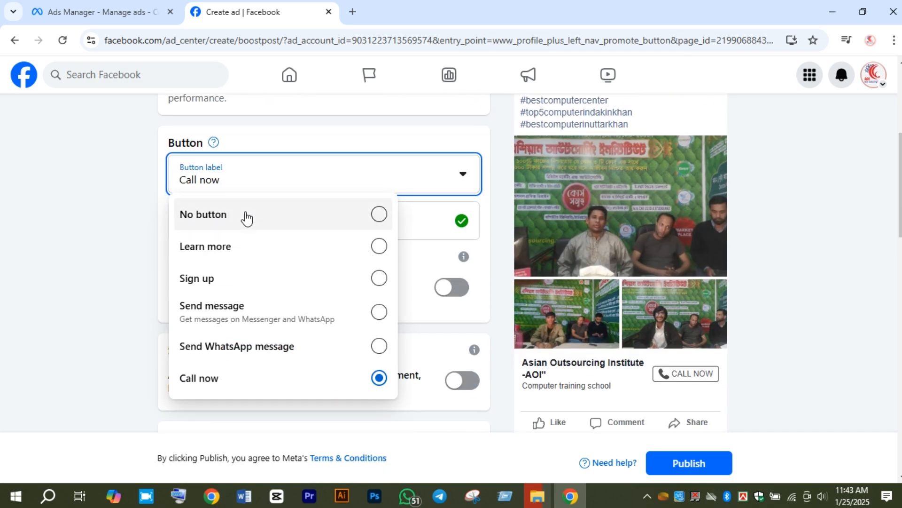
{"action": "left_click", "coordinate": [245, 218]}
{"action": "scroll", "coordinate": [828, 327], "scroll_direction": "up", "scroll_amount": 3}
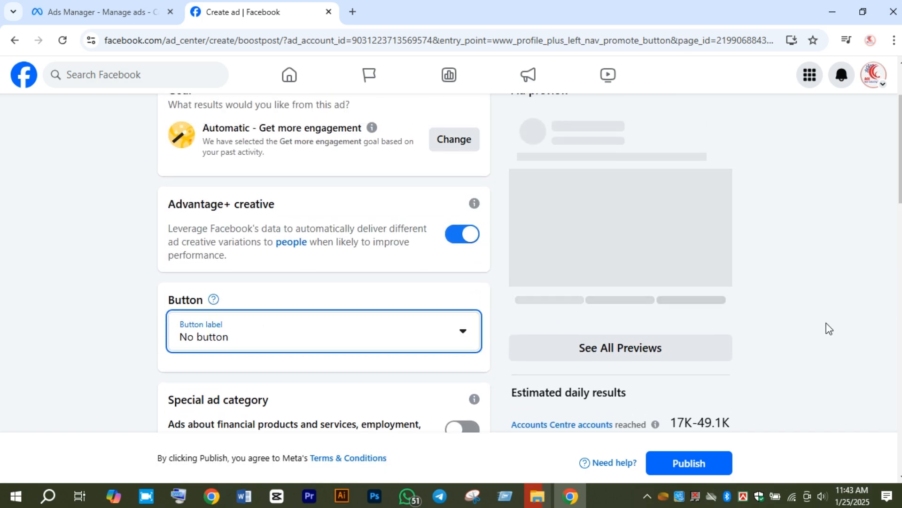
{"action": "scroll", "coordinate": [828, 328], "scroll_direction": "up", "scroll_amount": 1}
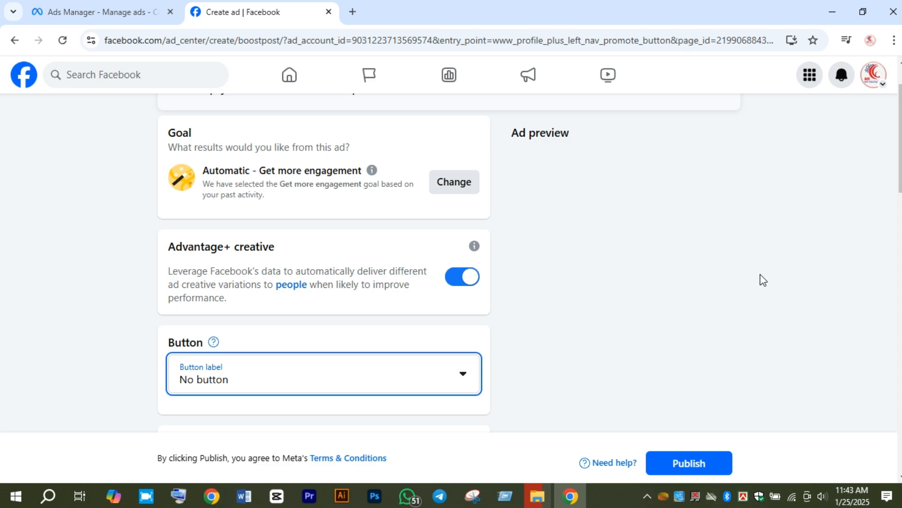
{"action": "scroll", "coordinate": [753, 281], "scroll_direction": "down", "scroll_amount": 3}
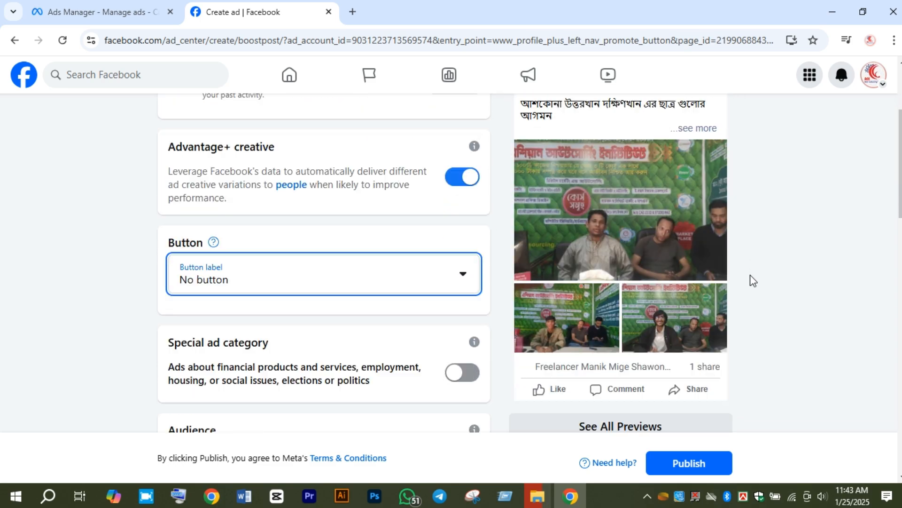
{"action": "scroll", "coordinate": [750, 275], "scroll_direction": "down", "scroll_amount": 1}
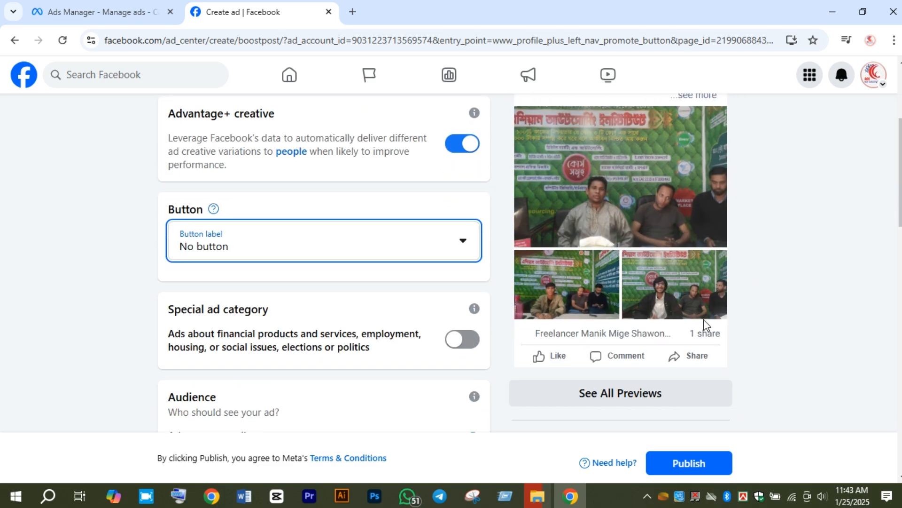
Set the ad's button label to Learn more and check the ad preview.
{"action": "left_click", "coordinate": [309, 257]}
{"action": "left_click", "coordinate": [239, 320]}
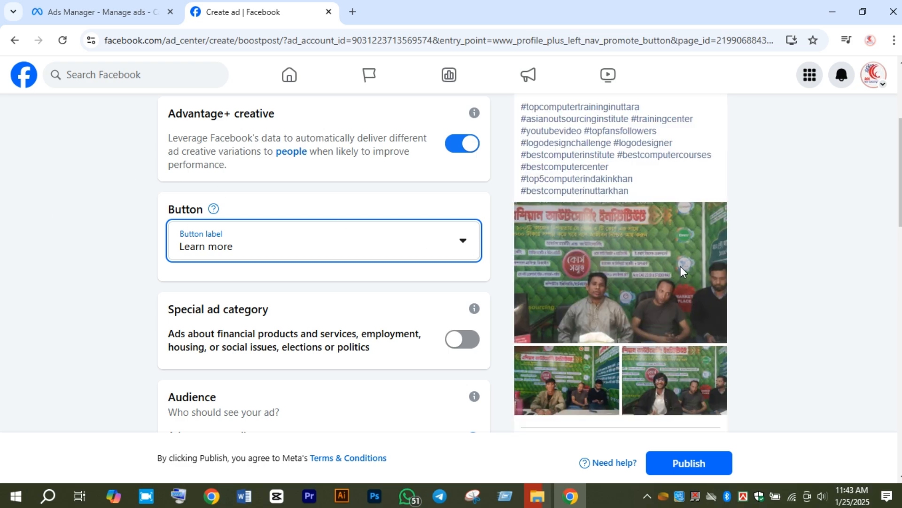
{"action": "scroll", "coordinate": [680, 266], "scroll_direction": "down", "scroll_amount": 3}
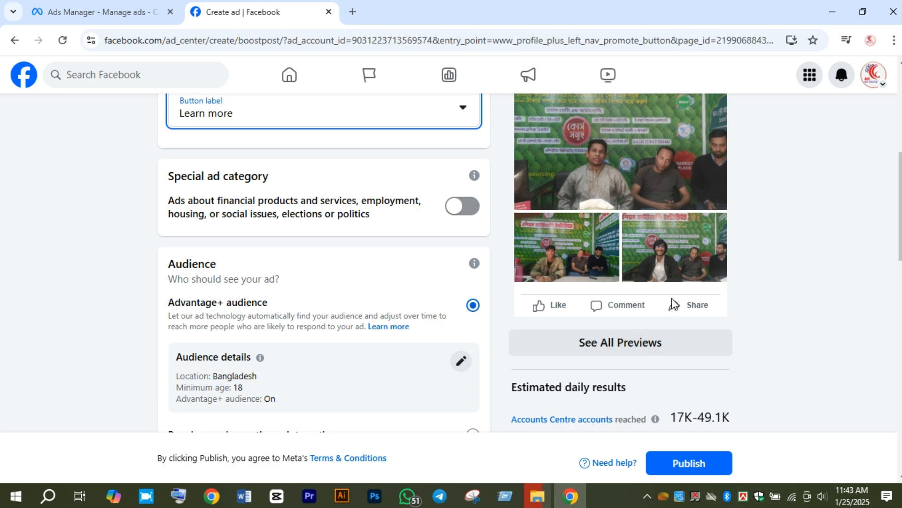
{"action": "scroll", "coordinate": [672, 298], "scroll_direction": "up", "scroll_amount": 4}
{"action": "scroll", "coordinate": [672, 298], "scroll_direction": "down", "scroll_amount": 5}
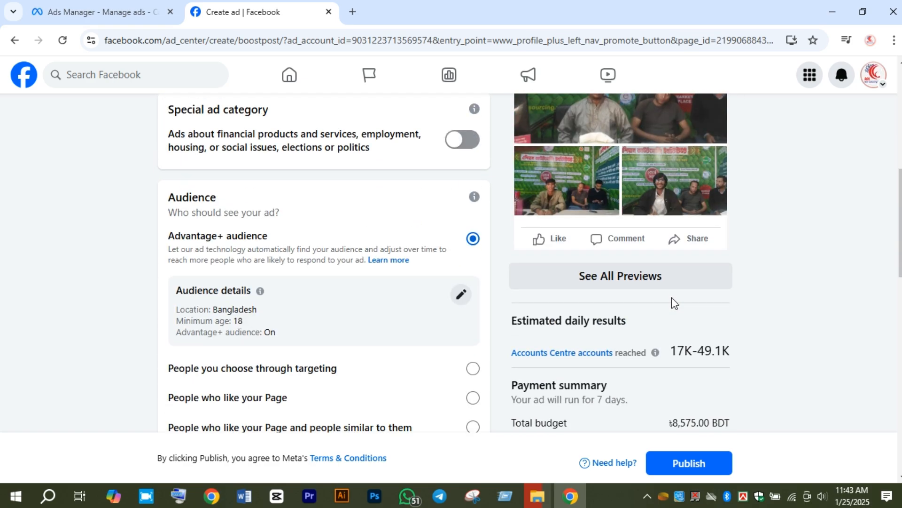
Review the available button label options and close the list without changing the selection.
{"action": "scroll", "coordinate": [256, 147], "scroll_direction": "up", "scroll_amount": 4}
{"action": "left_click", "coordinate": [339, 254]}
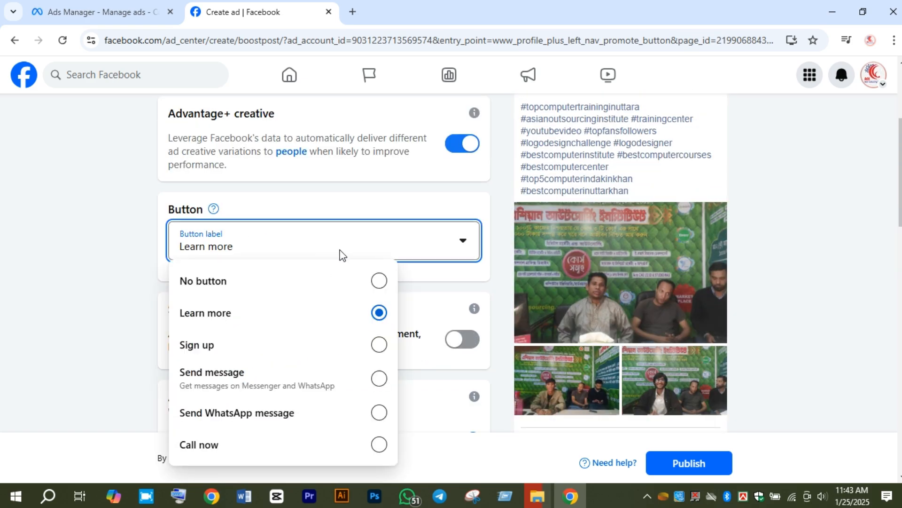
{"action": "scroll", "coordinate": [686, 277], "scroll_direction": "down", "scroll_amount": 3}
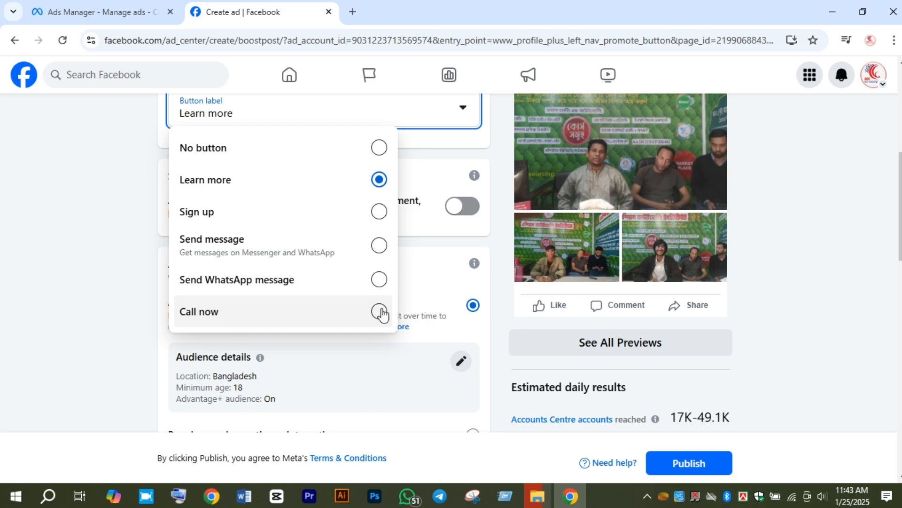
{"action": "scroll", "coordinate": [315, 358], "scroll_direction": "down", "scroll_amount": 1}
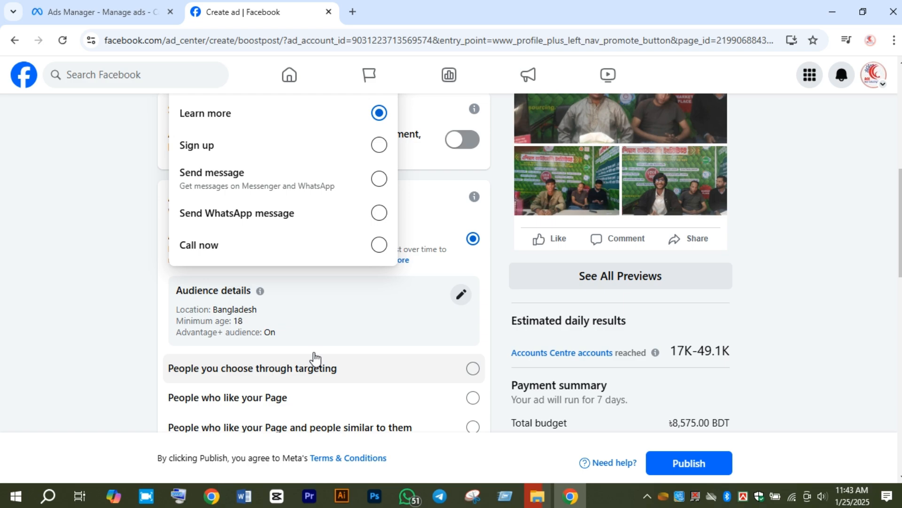
{"action": "left_click", "coordinate": [418, 216]}
{"action": "scroll", "coordinate": [409, 245], "scroll_direction": "up", "scroll_amount": 4}
Read the Audience section's help information and review the available audience options.
{"action": "scroll", "coordinate": [200, 268], "scroll_direction": "down", "scroll_amount": 4}
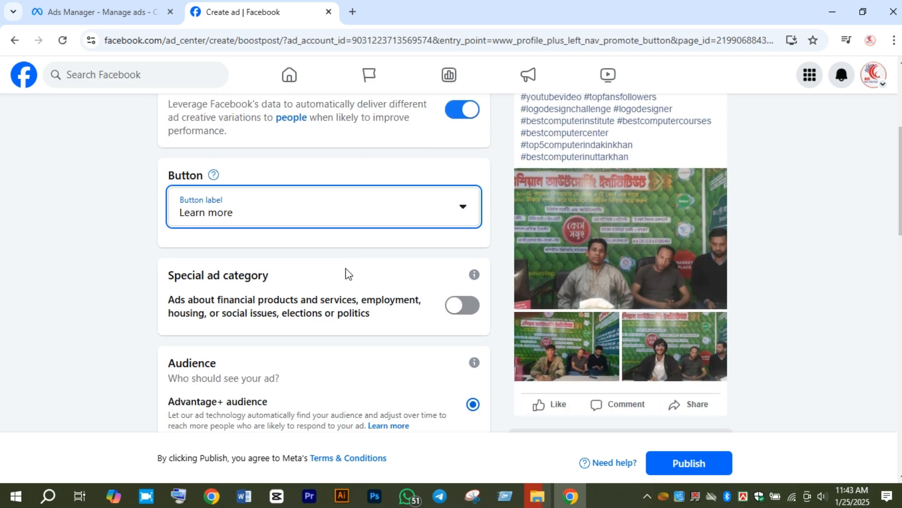
{"action": "scroll", "coordinate": [355, 228], "scroll_direction": "down", "scroll_amount": 1}
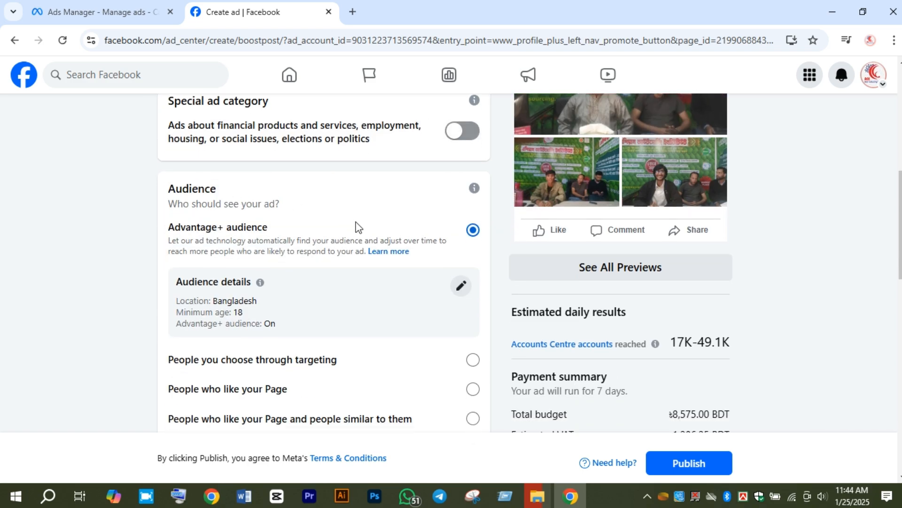
{"action": "left_click", "coordinate": [476, 132]}
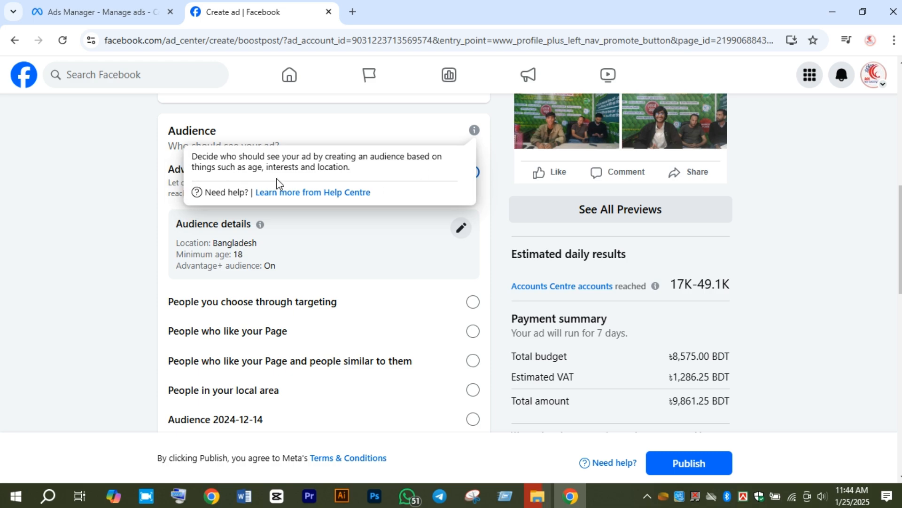
{"action": "left_click_drag", "start_coordinate": [355, 172], "coordinate": [256, 169]}
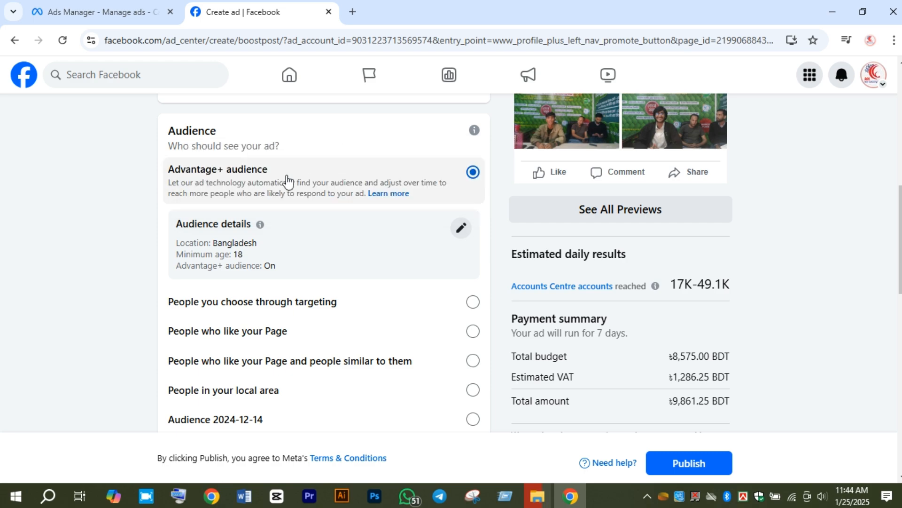
{"action": "scroll", "coordinate": [249, 291], "scroll_direction": "down", "scroll_amount": 1}
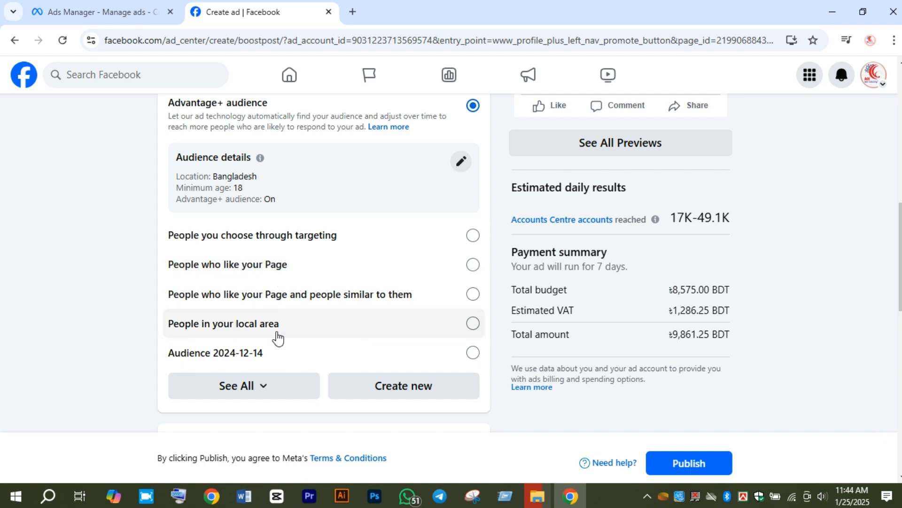
{"action": "scroll", "coordinate": [322, 282], "scroll_direction": "up", "scroll_amount": 1}
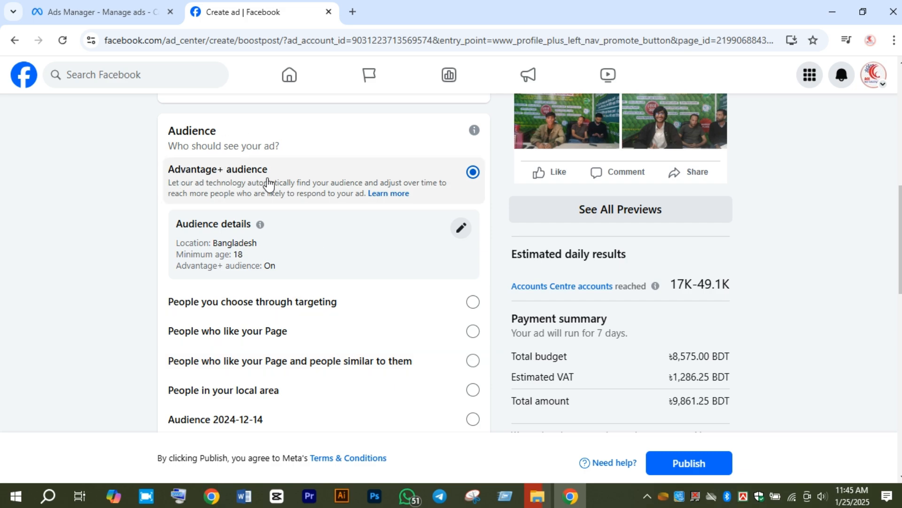
Open the Advantage+ audience details for editing.
{"action": "left_click", "coordinate": [461, 228]}
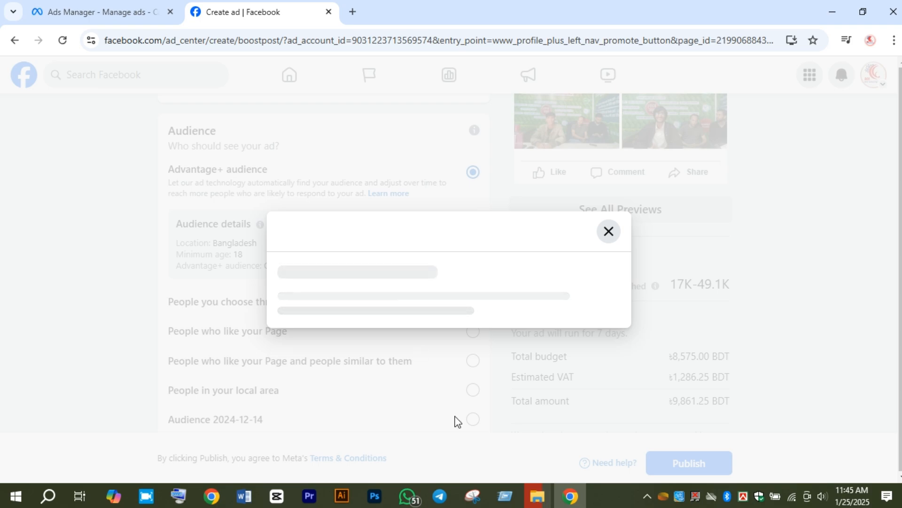
{"action": "left_click", "coordinate": [647, 499]}
{"action": "right_click", "coordinate": [636, 470]}
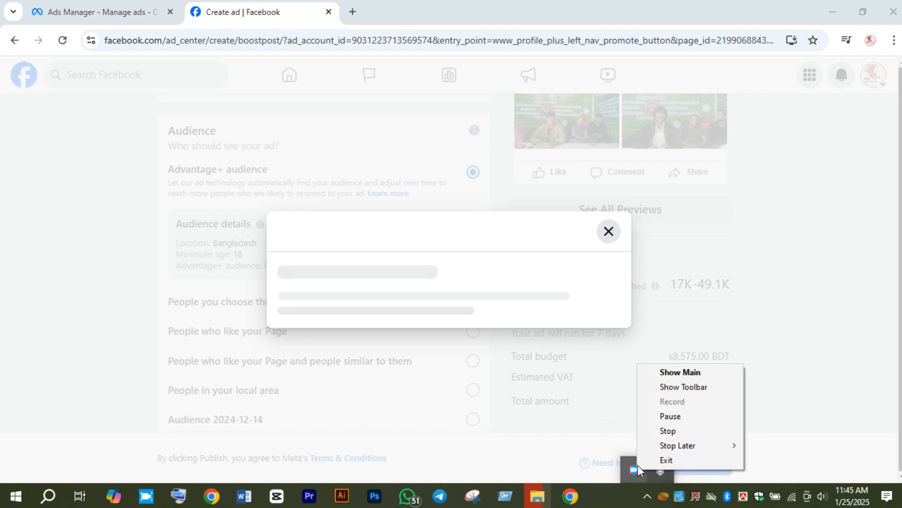
{"action": "left_click", "coordinate": [679, 371]}
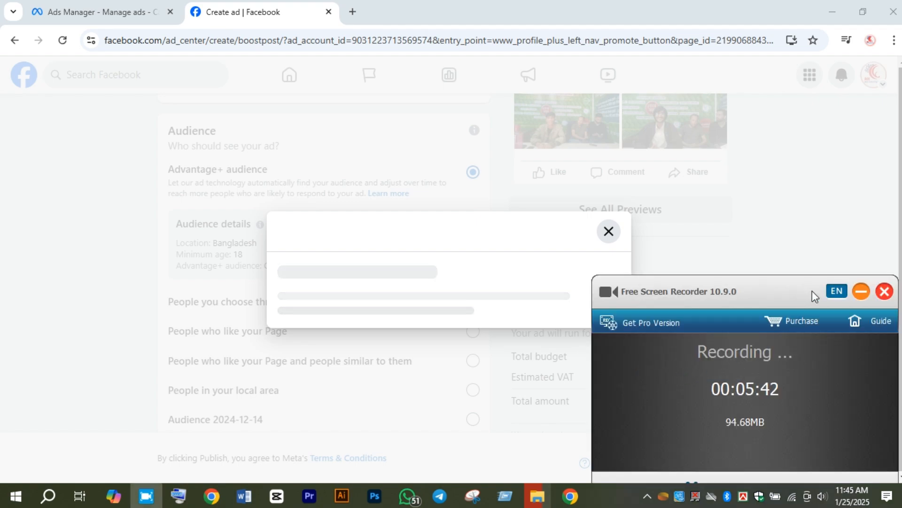
{"action": "left_click", "coordinate": [857, 292]}
{"action": "left_click", "coordinate": [647, 497]}
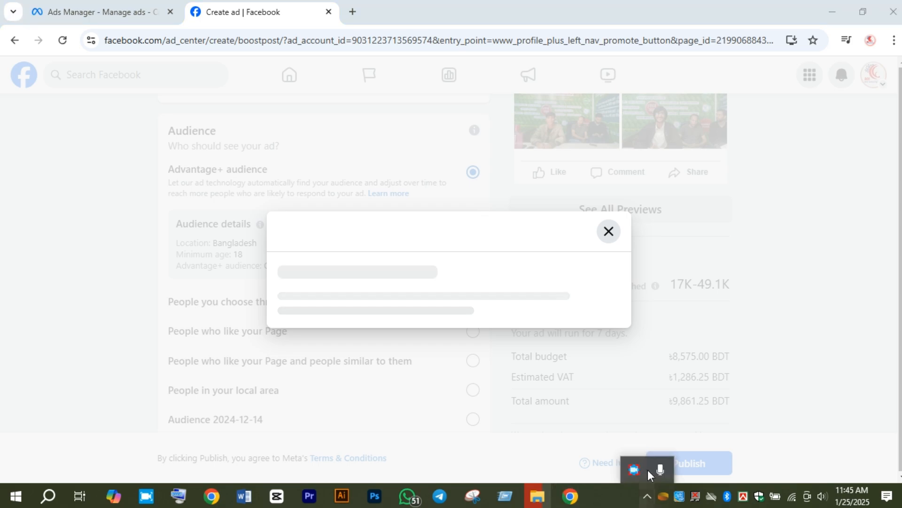
{"action": "right_click", "coordinate": [637, 467]}
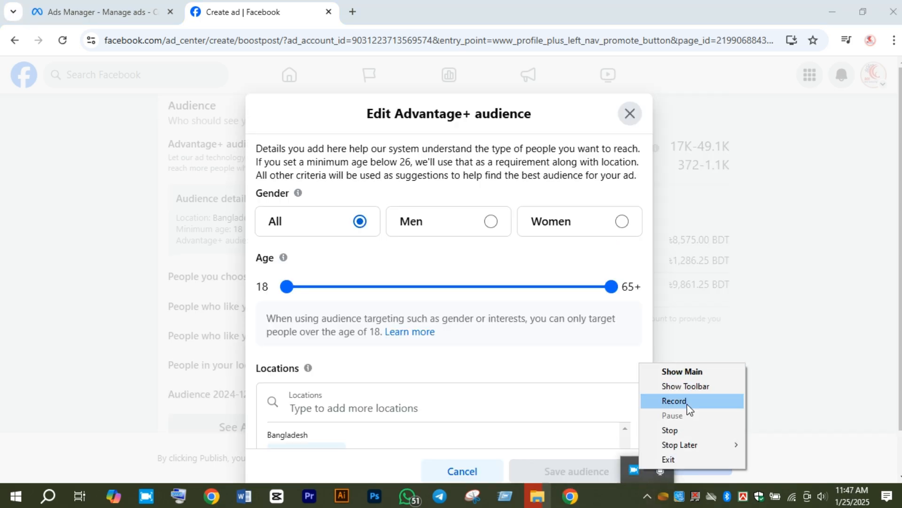
{"action": "left_click", "coordinate": [688, 404]}
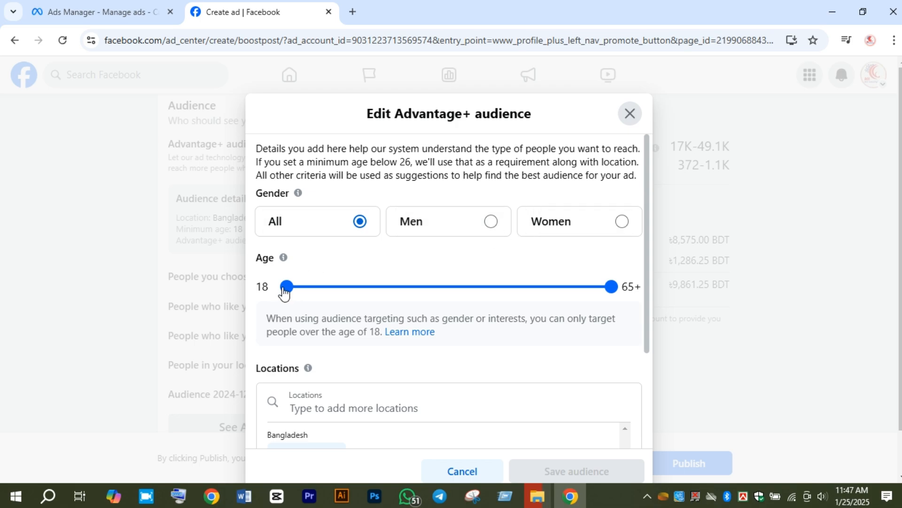
Review the age range, locations and detailed targeting settings of the Advantage+ audience.
{"action": "mouse_move", "coordinate": [285, 288]}
{"action": "left_mouse_down"}
{"action": "mouse_move", "coordinate": [528, 287]}
{"action": "mouse_move", "coordinate": [327, 288]}
{"action": "mouse_move", "coordinate": [264, 314]}
{"action": "mouse_move", "coordinate": [288, 291]}
{"action": "mouse_move", "coordinate": [459, 296]}
{"action": "mouse_move", "coordinate": [281, 301]}
{"action": "left_mouse_up"}
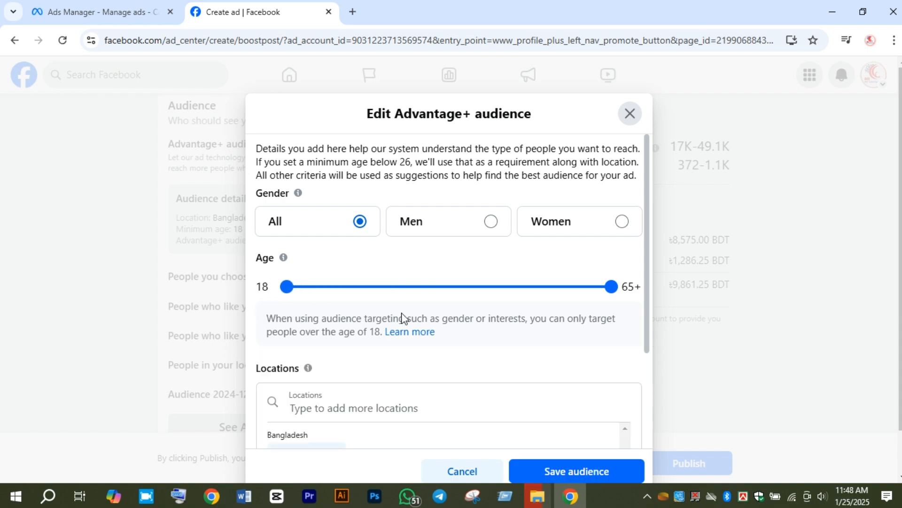
{"action": "scroll", "coordinate": [468, 313], "scroll_direction": "down", "scroll_amount": 3}
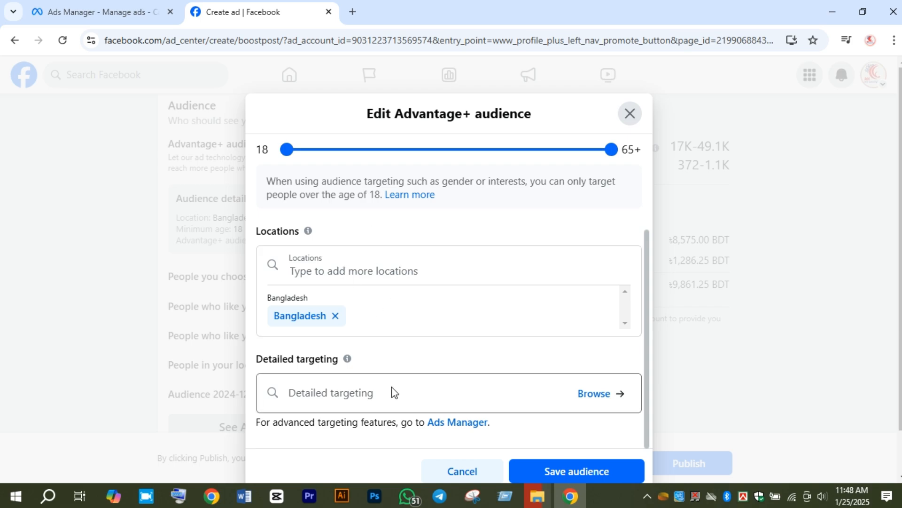
{"action": "left_click", "coordinate": [605, 395]}
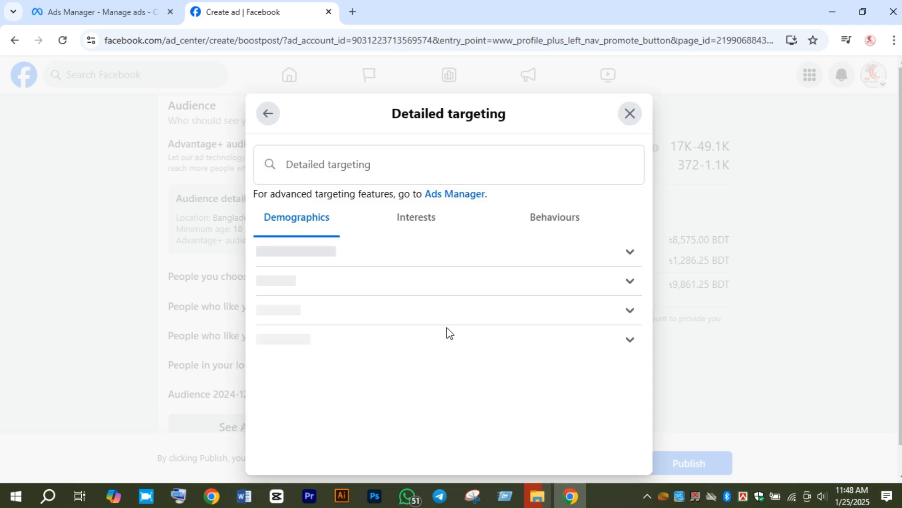
{"action": "left_click", "coordinate": [268, 115]}
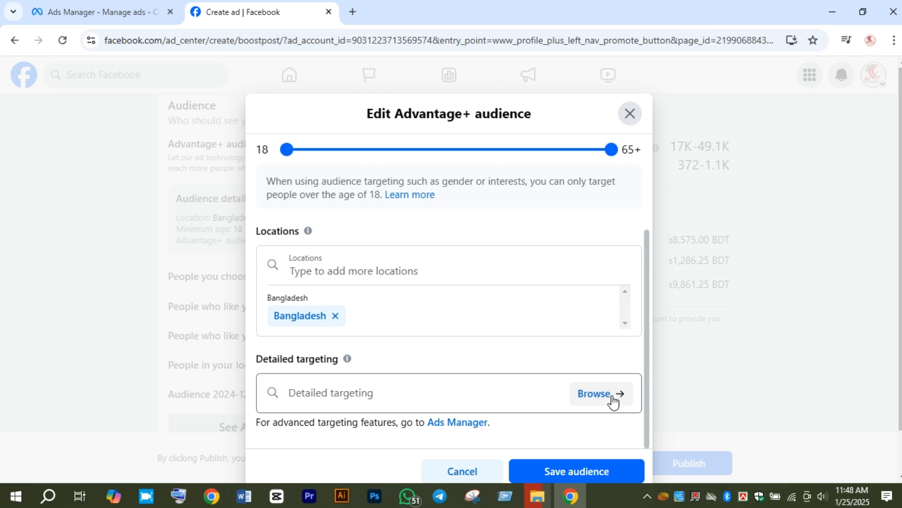
Browse the Demographics targeting categories, examine the education level options under Education, and collapse them again.
{"action": "left_click", "coordinate": [594, 399]}
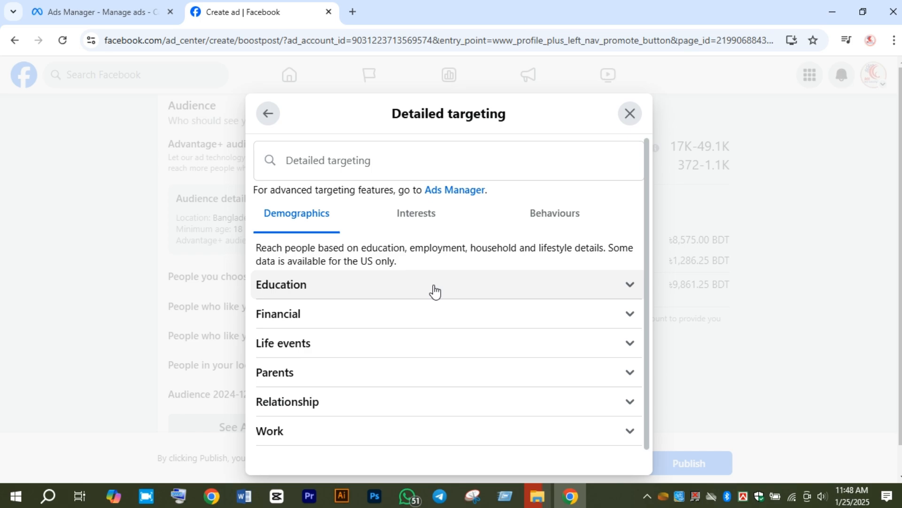
{"action": "left_click", "coordinate": [630, 284]}
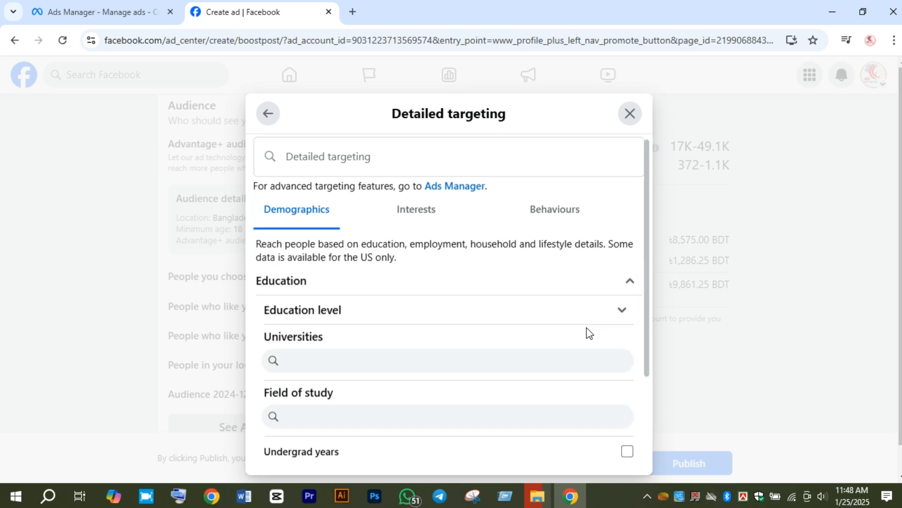
{"action": "scroll", "coordinate": [590, 333], "scroll_direction": "down", "scroll_amount": 1}
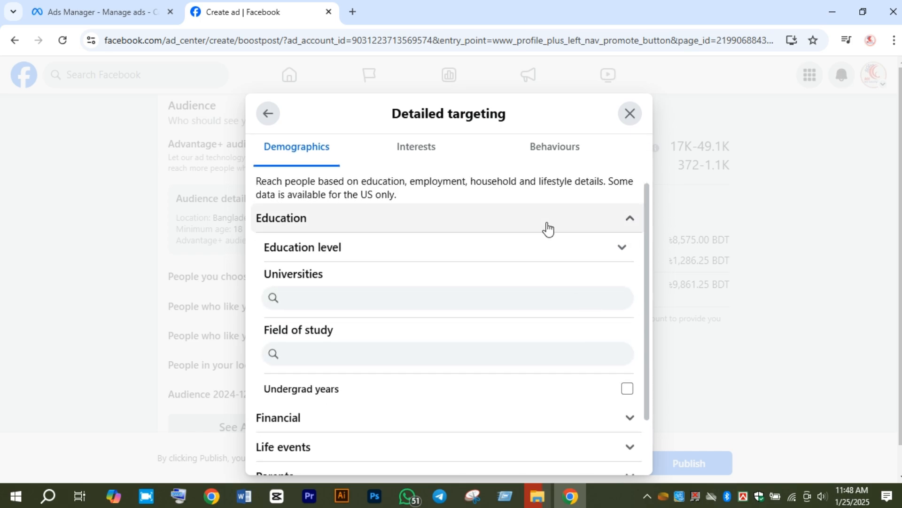
{"action": "left_click", "coordinate": [622, 252]}
{"action": "scroll", "coordinate": [449, 271], "scroll_direction": "down", "scroll_amount": 1}
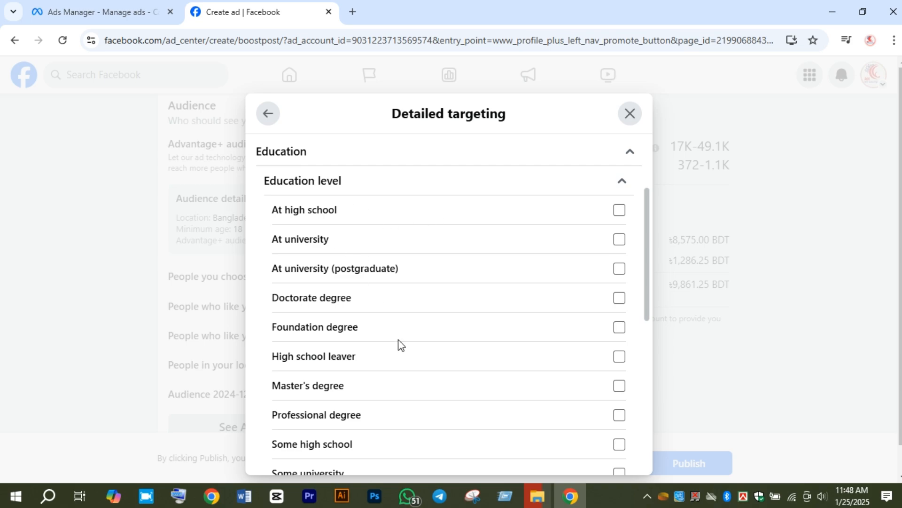
{"action": "scroll", "coordinate": [399, 347], "scroll_direction": "down", "scroll_amount": 5}
{"action": "scroll", "coordinate": [403, 349], "scroll_direction": "up", "scroll_amount": 7}
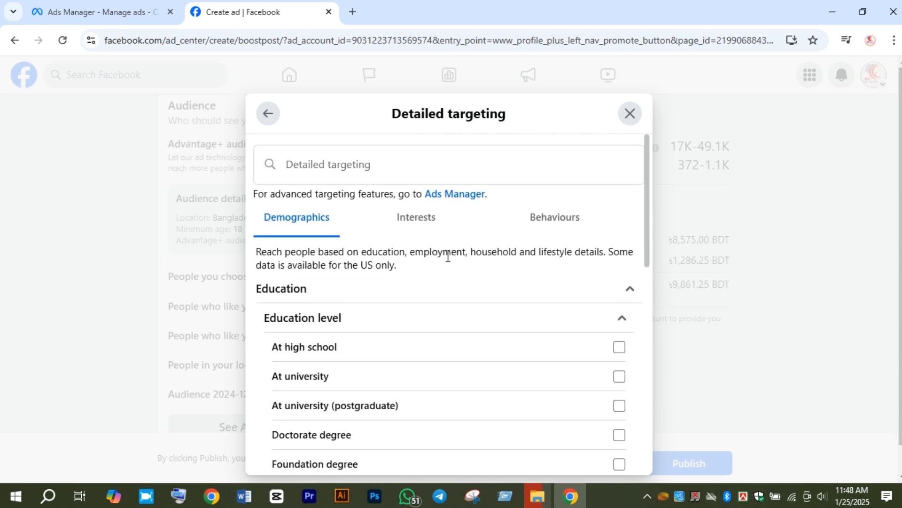
{"action": "left_click", "coordinate": [605, 316]}
{"action": "left_click", "coordinate": [623, 290]}
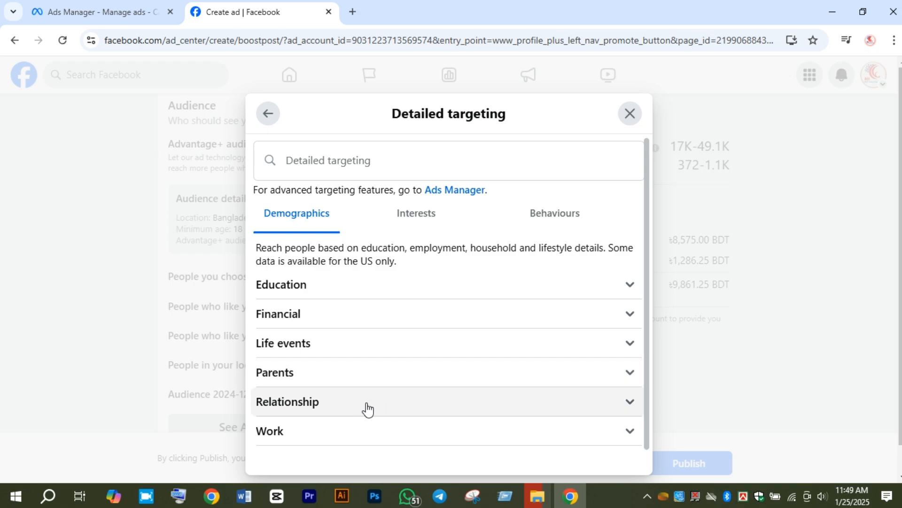
Review the Interests and Behaviours targeting categories and leave audience editing without saving.
{"action": "left_click", "coordinate": [414, 214]}
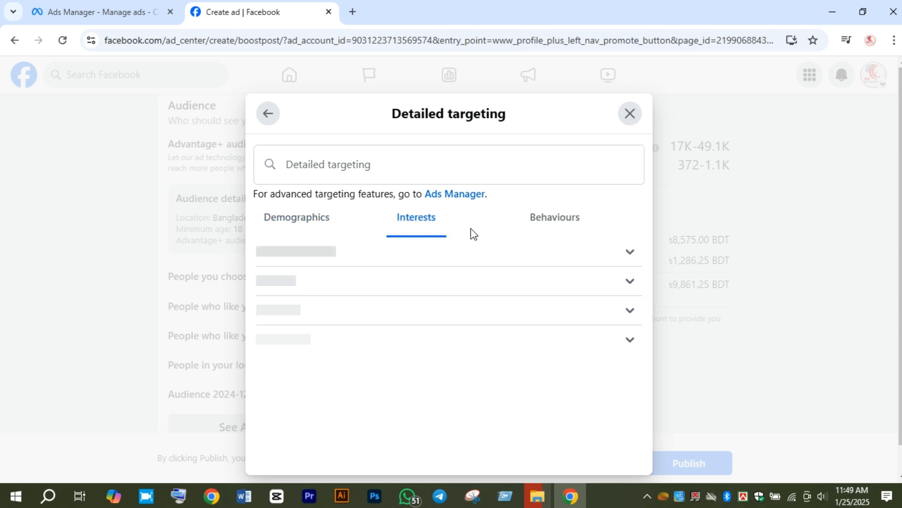
{"action": "scroll", "coordinate": [474, 332], "scroll_direction": "down", "scroll_amount": 1}
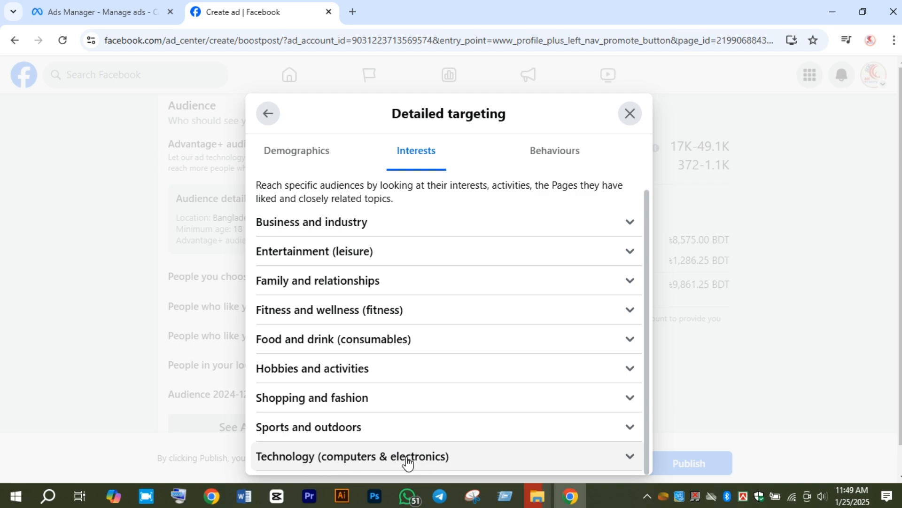
{"action": "left_click", "coordinate": [569, 151]}
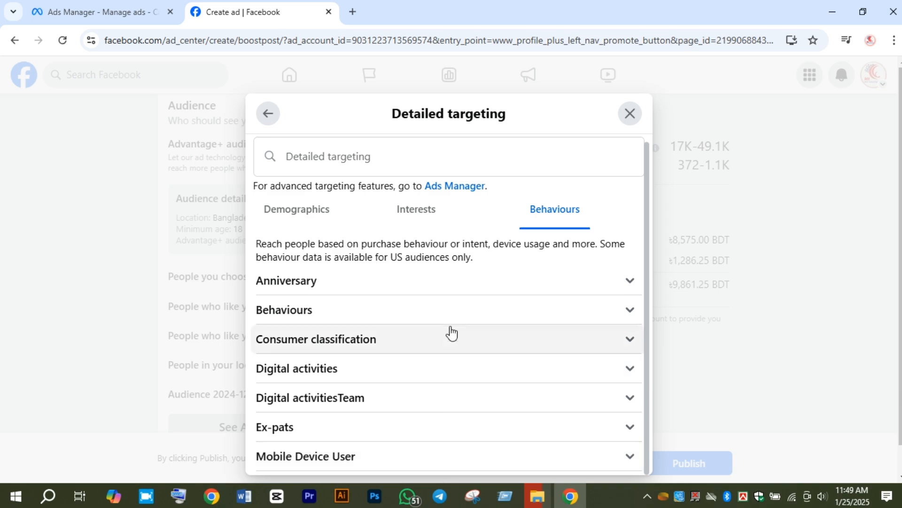
{"action": "left_click", "coordinate": [268, 114]}
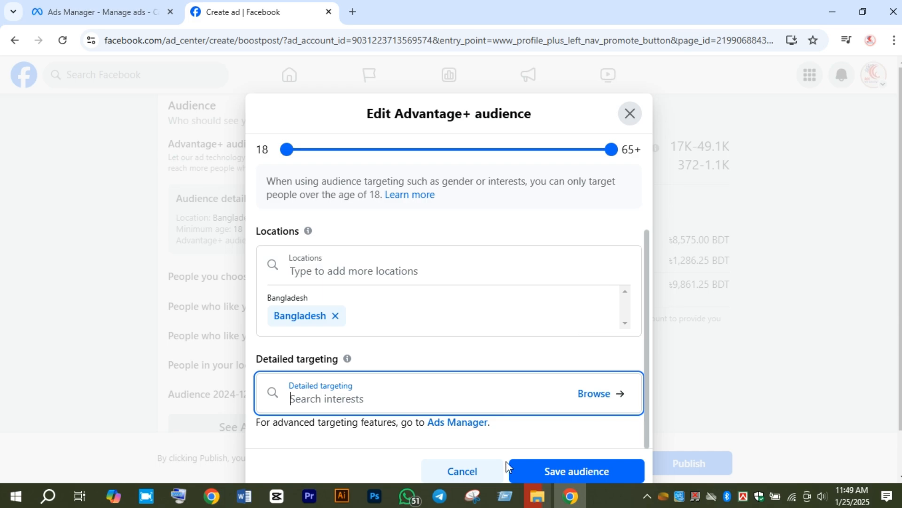
{"action": "left_click", "coordinate": [460, 472]}
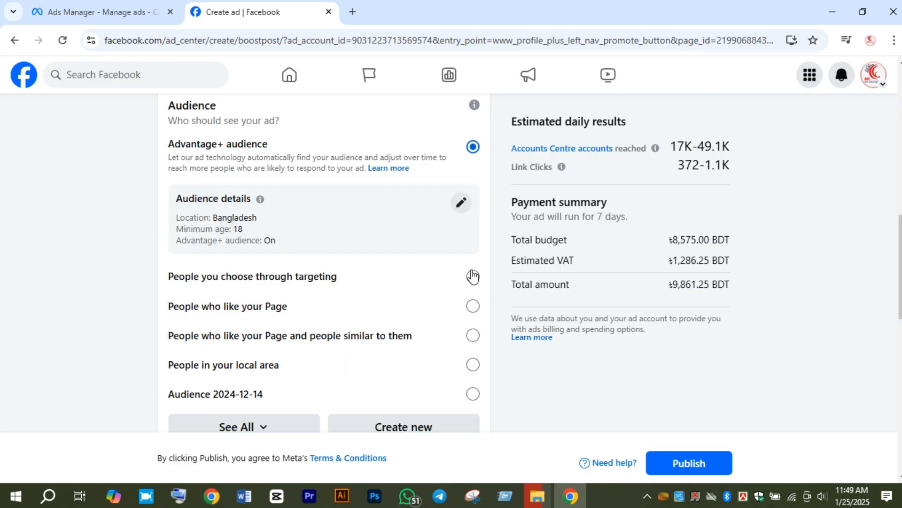
Review the ad's button label options and keep the Call now selection.
{"action": "scroll", "coordinate": [447, 262], "scroll_direction": "up", "scroll_amount": 5}
{"action": "scroll", "coordinate": [408, 258], "scroll_direction": "up", "scroll_amount": 4}
{"action": "scroll", "coordinate": [383, 282], "scroll_direction": "down", "scroll_amount": 1}
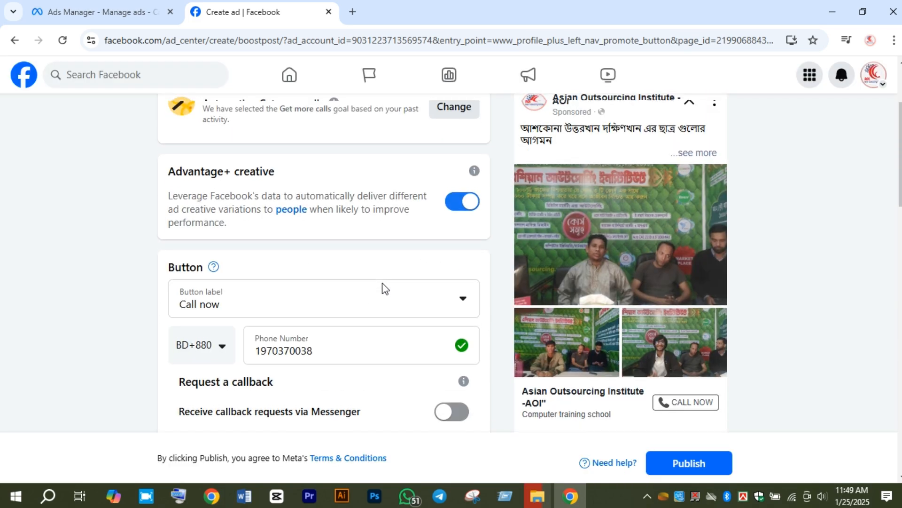
{"action": "scroll", "coordinate": [337, 255], "scroll_direction": "down", "scroll_amount": 1}
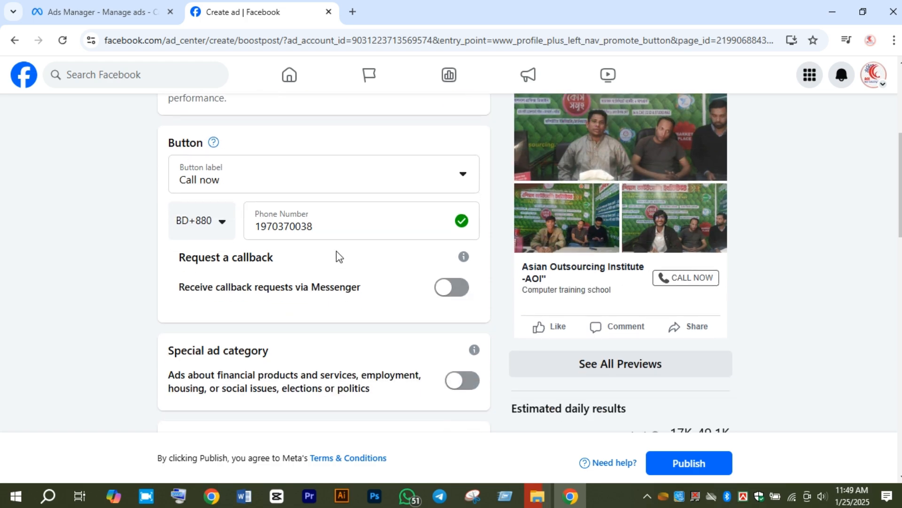
{"action": "left_click", "coordinate": [264, 183]}
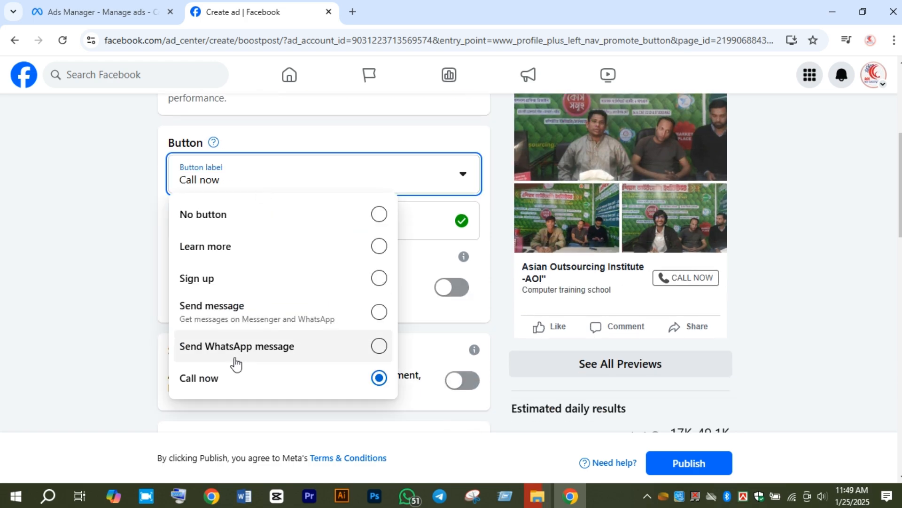
{"action": "left_click", "coordinate": [355, 141]}
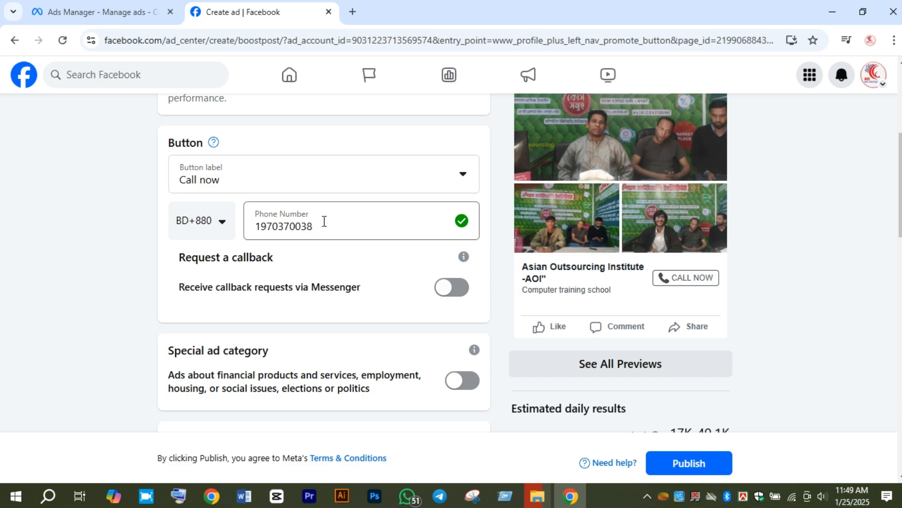
{"action": "left_click", "coordinate": [338, 183]}
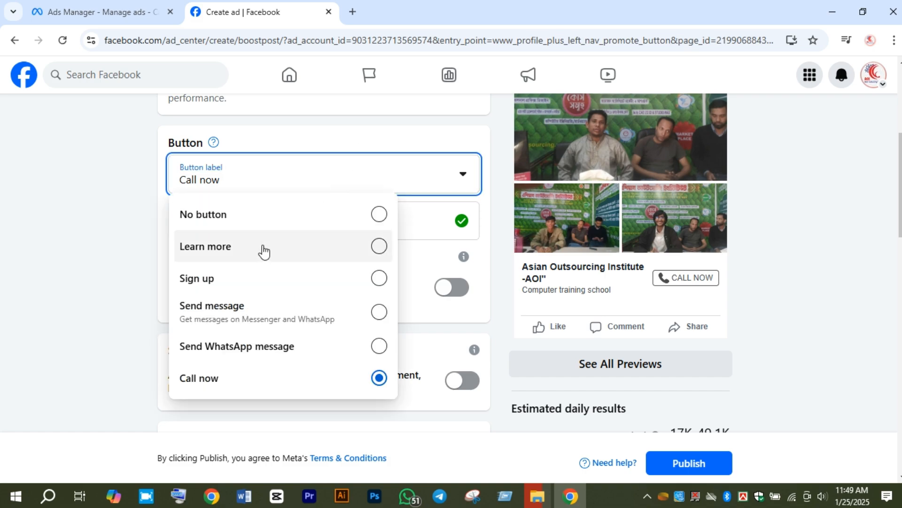
{"action": "left_click", "coordinate": [372, 141]}
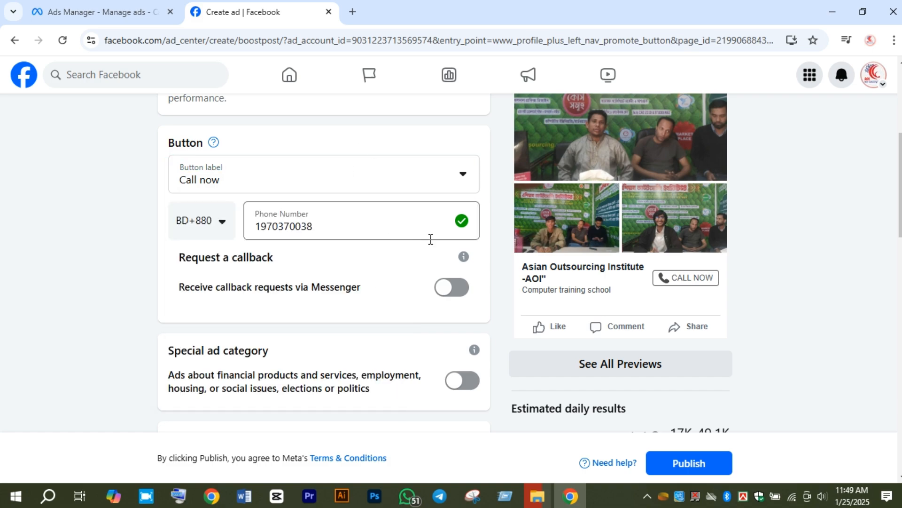
Set the ad's duration to 3 days.
{"action": "scroll", "coordinate": [423, 272], "scroll_direction": "down", "scroll_amount": 12}
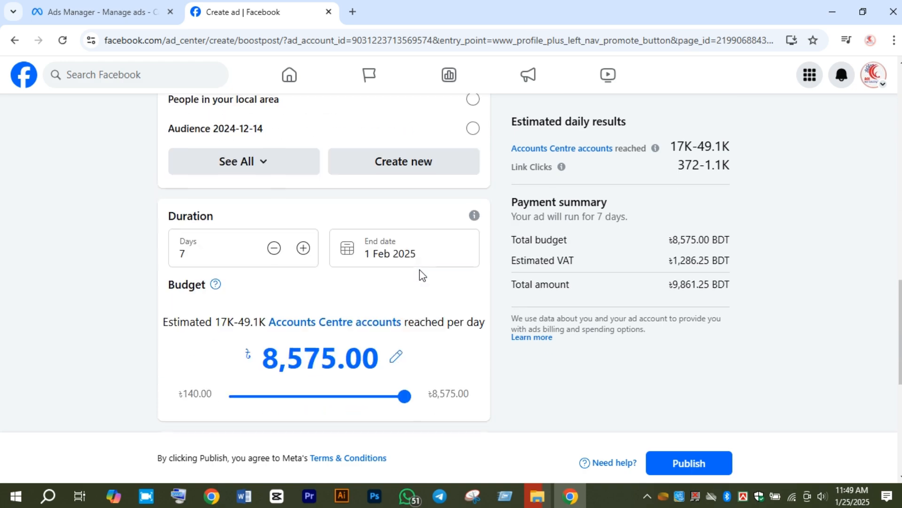
{"action": "scroll", "coordinate": [420, 275], "scroll_direction": "down", "scroll_amount": 1}
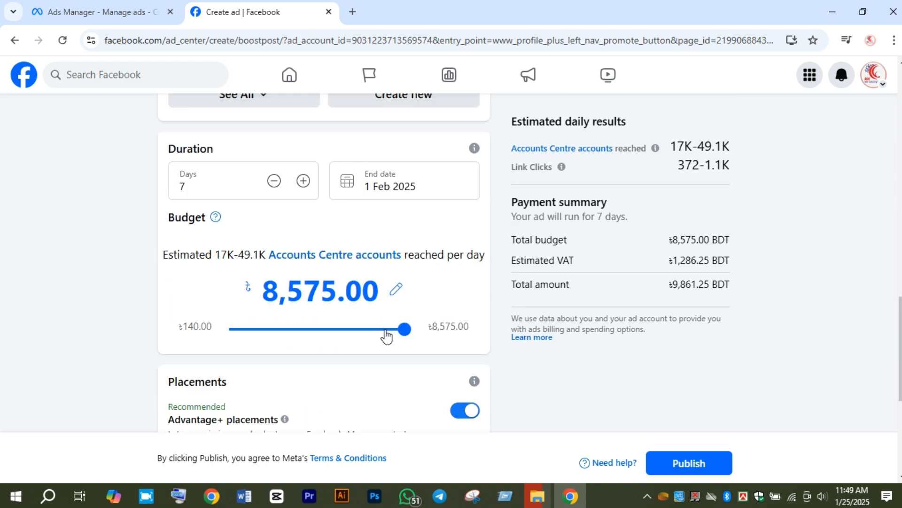
{"action": "left_click", "coordinate": [274, 181]}
{"action": "left_click", "coordinate": [274, 182]}
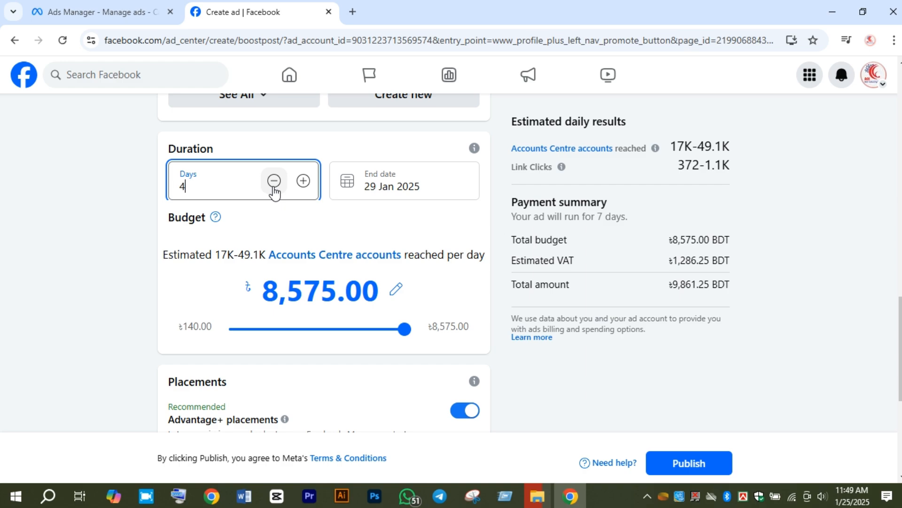
{"action": "left_click", "coordinate": [274, 181]}
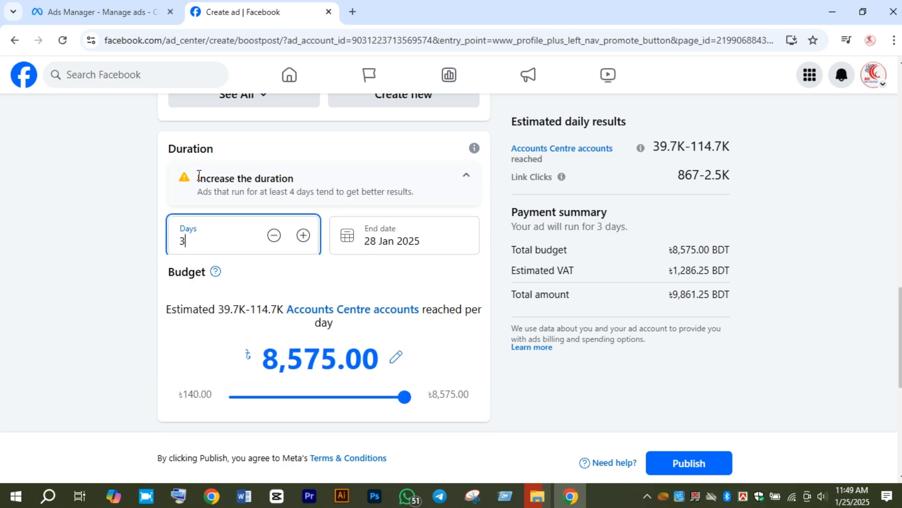
Read the duration advice and set the ad's duration to 4 days.
{"action": "left_click_drag", "start_coordinate": [199, 177], "coordinate": [369, 196]}
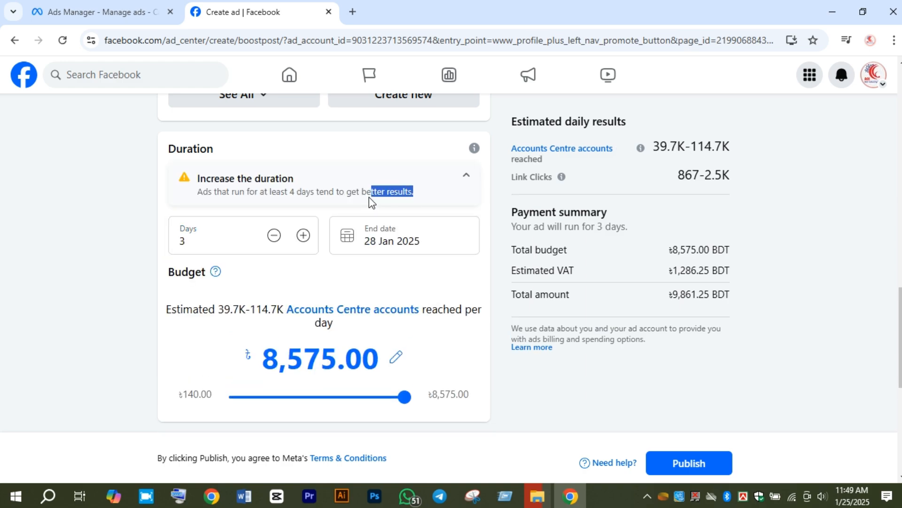
{"action": "left_click", "coordinate": [351, 196]}
{"action": "left_click", "coordinate": [303, 235]}
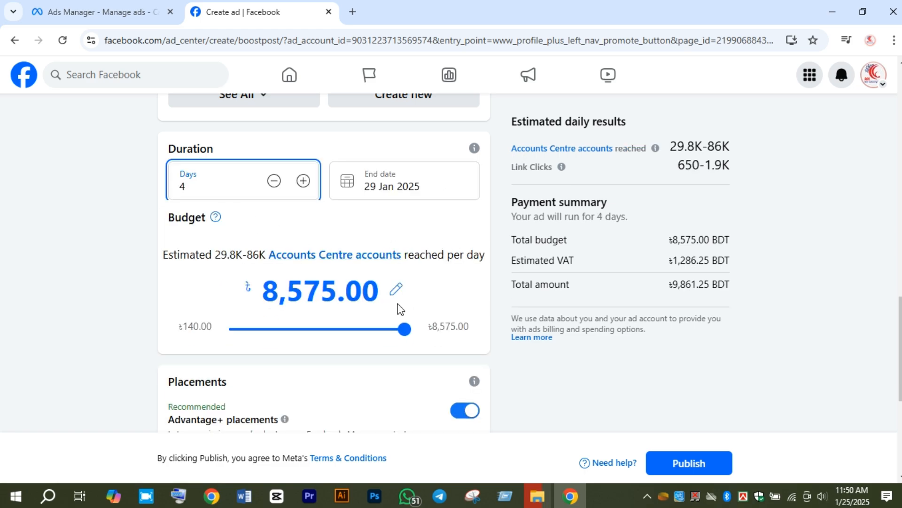
Check the estimated daily accounts reached and link clicks for the ad.
{"action": "left_click_drag", "start_coordinate": [673, 147], "coordinate": [741, 147]}
{"action": "left_click", "coordinate": [718, 143]}
{"action": "left_click_drag", "start_coordinate": [676, 147], "coordinate": [732, 145]}
{"action": "left_click", "coordinate": [673, 147]}
{"action": "left_click_drag", "start_coordinate": [679, 166], "coordinate": [732, 167]}
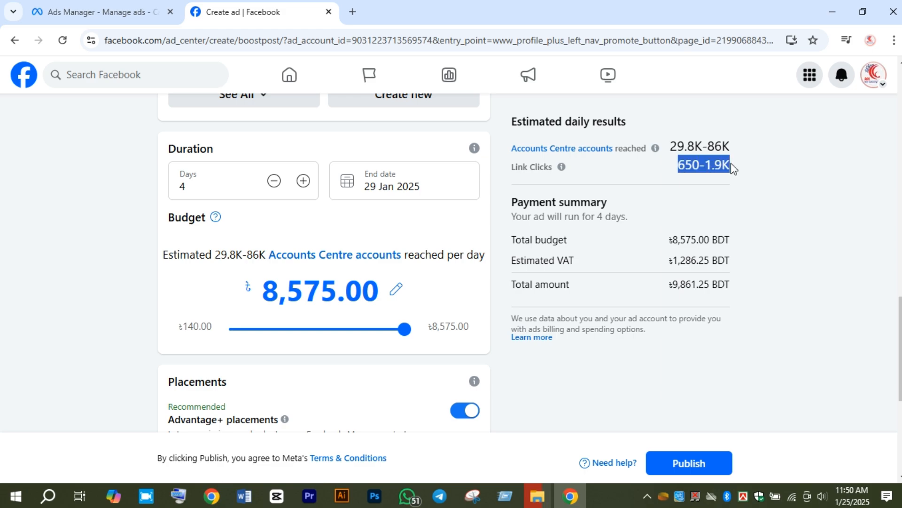
{"action": "left_click", "coordinate": [724, 167]}
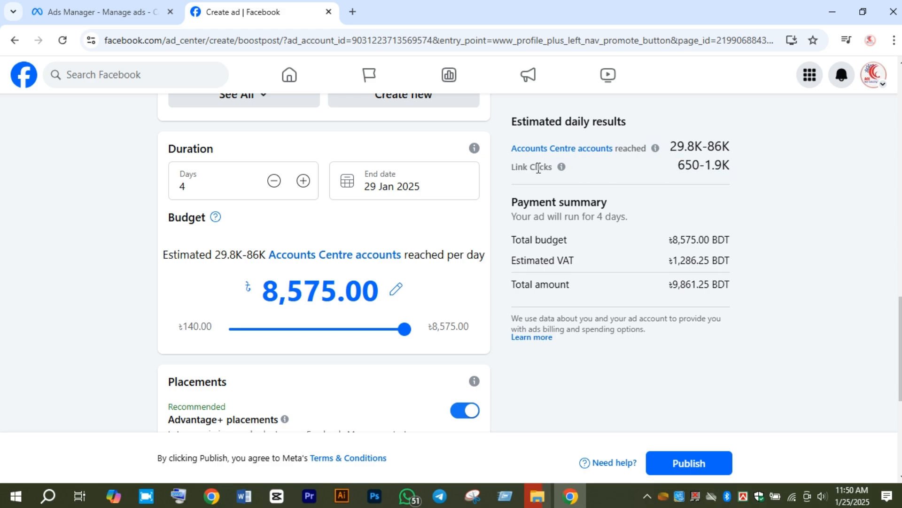
Set the ad's budget to 140.00 BDT and check the estimated daily accounts reached and link clicks.
{"action": "left_click_drag", "start_coordinate": [680, 168], "coordinate": [730, 166]}
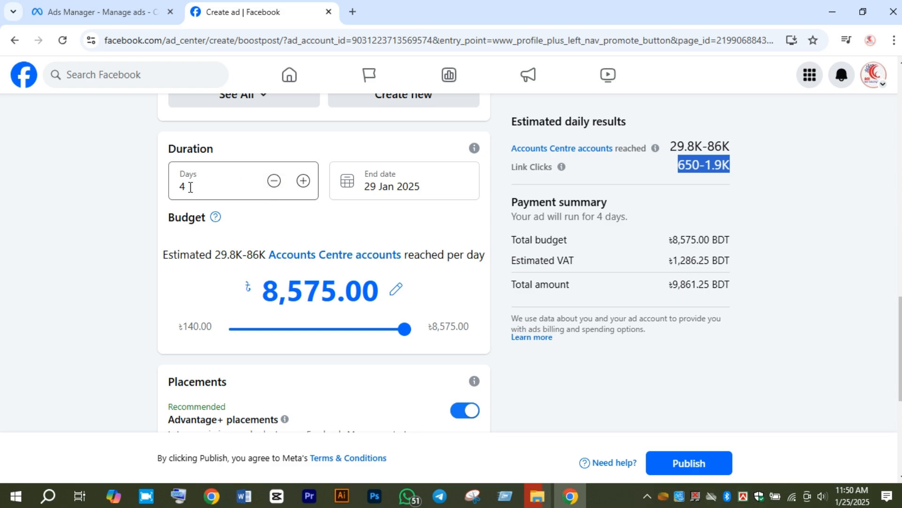
{"action": "left_click_drag", "start_coordinate": [405, 329], "coordinate": [97, 336]}
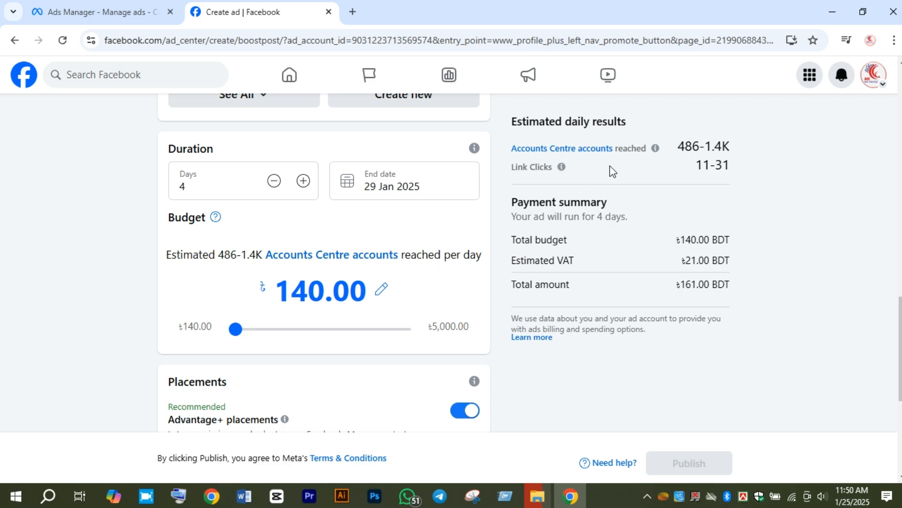
{"action": "left_click_drag", "start_coordinate": [727, 145], "coordinate": [681, 146]}
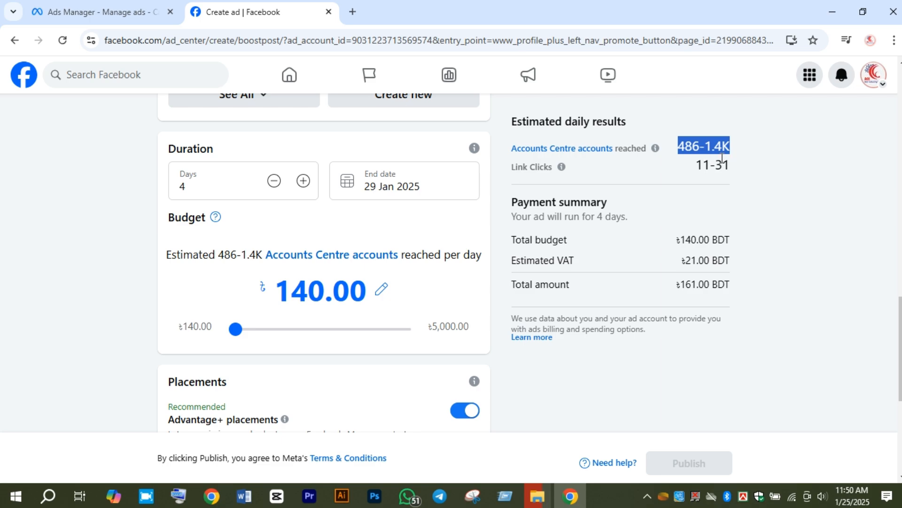
{"action": "left_click_drag", "start_coordinate": [695, 166], "coordinate": [731, 167]}
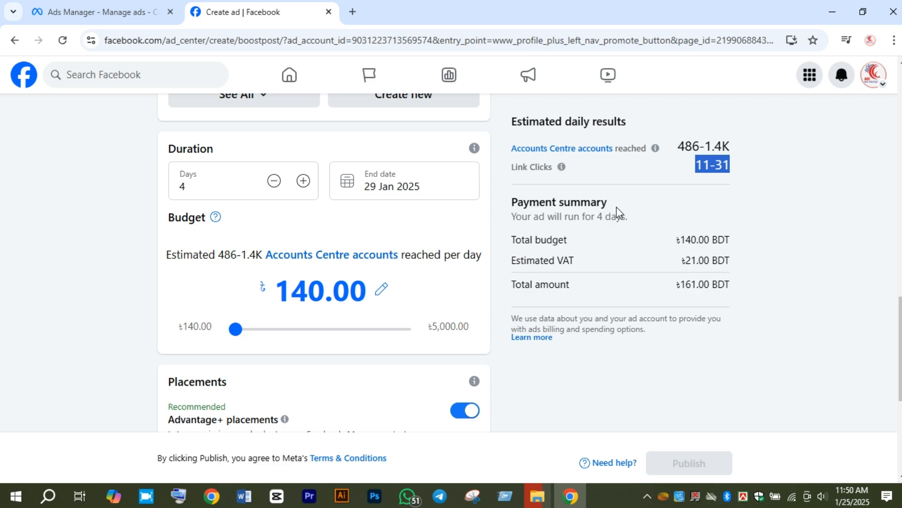
{"action": "scroll", "coordinate": [343, 268], "scroll_direction": "down", "scroll_amount": 1}
{"action": "scroll", "coordinate": [282, 315], "scroll_direction": "up", "scroll_amount": 3}
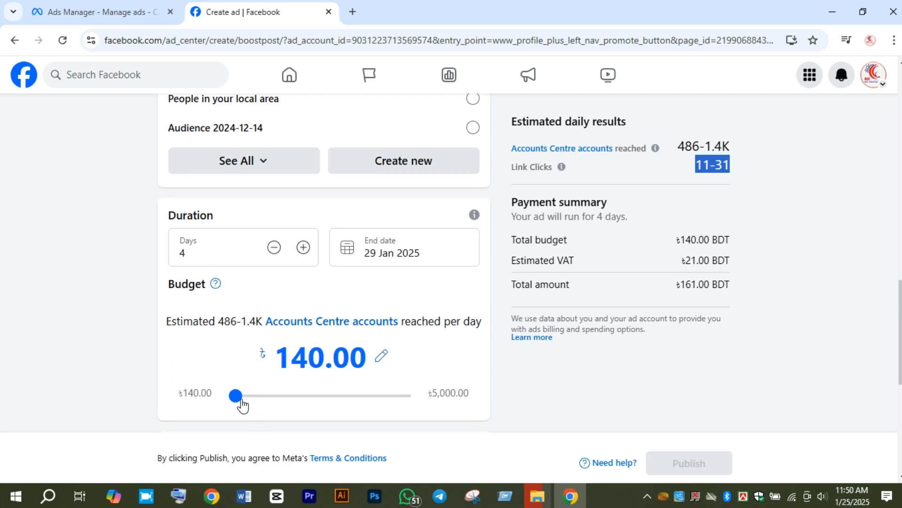
Set the ad's budget to 5,000.00 BDT and check the estimated daily accounts reached and link clicks.
{"action": "left_click_drag", "start_coordinate": [237, 399], "coordinate": [409, 407]}
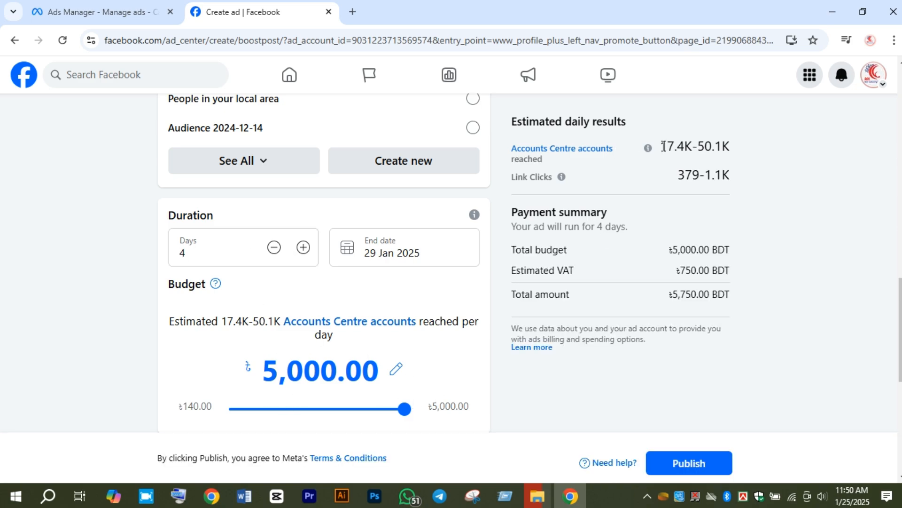
{"action": "left_click_drag", "start_coordinate": [663, 146], "coordinate": [739, 152]}
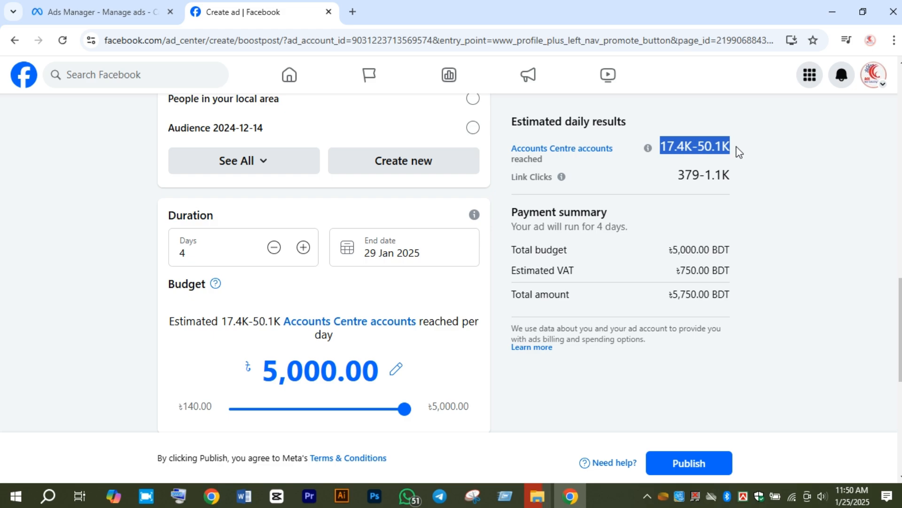
{"action": "left_click", "coordinate": [737, 150]}
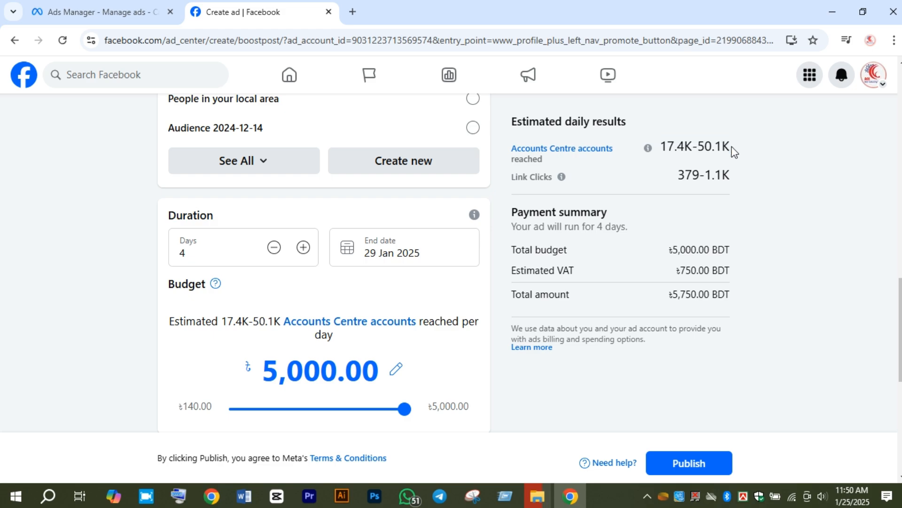
{"action": "left_click_drag", "start_coordinate": [681, 176], "coordinate": [731, 176]}
{"action": "left_click", "coordinate": [687, 178]}
{"action": "scroll", "coordinate": [295, 307], "scroll_direction": "down", "scroll_amount": 1}
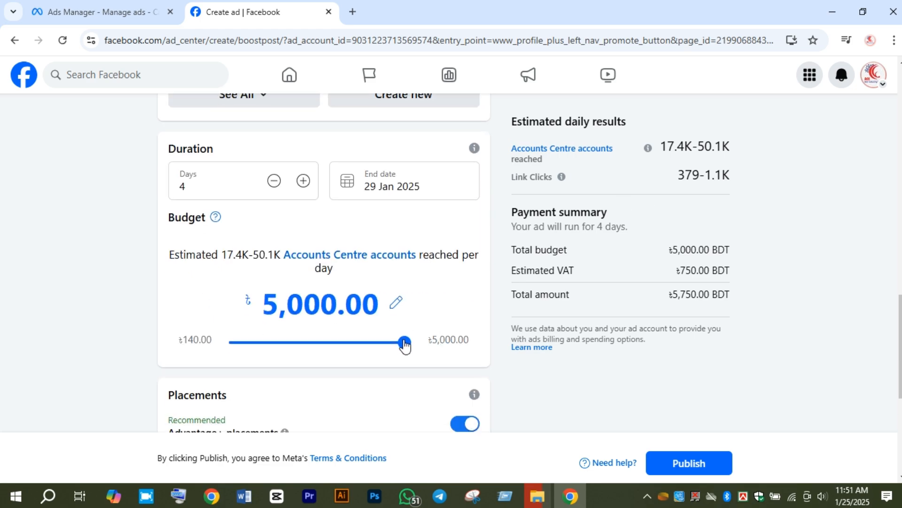
{"action": "left_click_drag", "start_coordinate": [403, 342], "coordinate": [425, 364]}
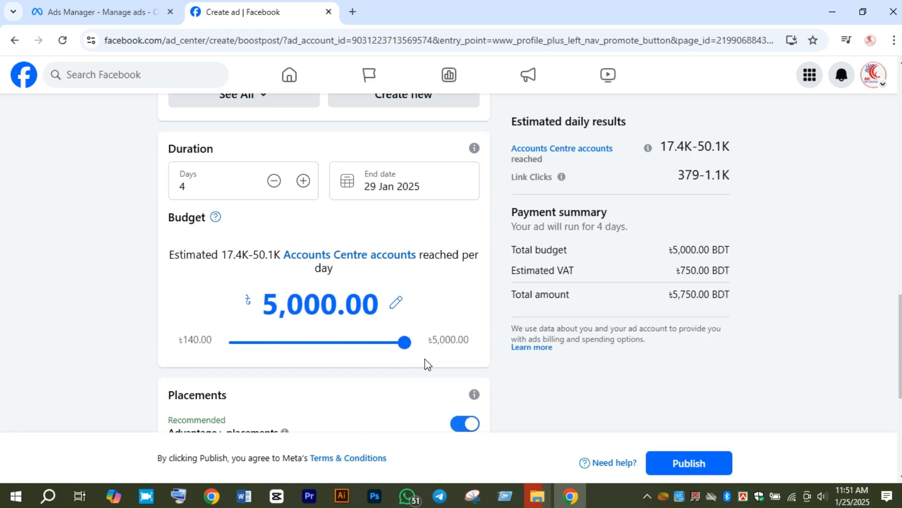
Try a 7-day duration to compare the estimated daily results, and restore the duration to 4 days.
{"action": "left_click", "coordinate": [305, 188]}
{"action": "left_click", "coordinate": [305, 188]}
{"action": "left_click", "coordinate": [306, 186]}
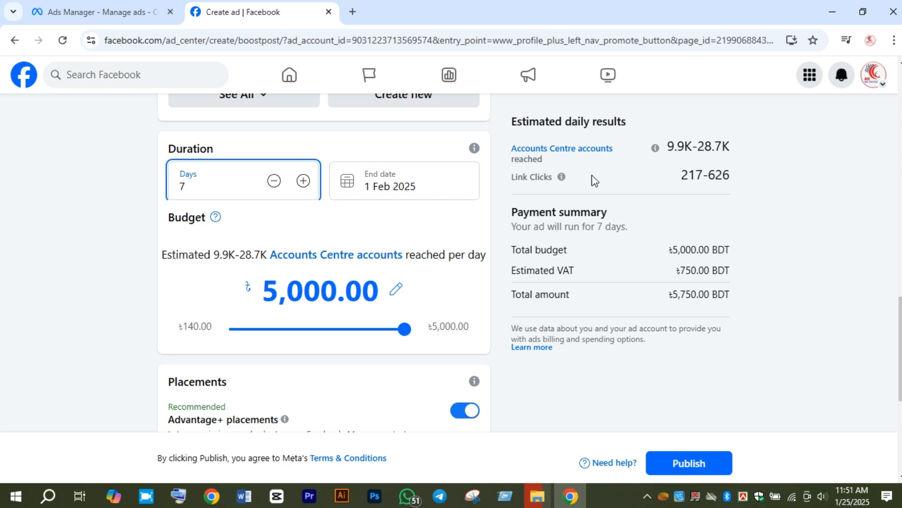
{"action": "left_click_drag", "start_coordinate": [668, 146], "coordinate": [747, 144]}
{"action": "left_click", "coordinate": [747, 146]}
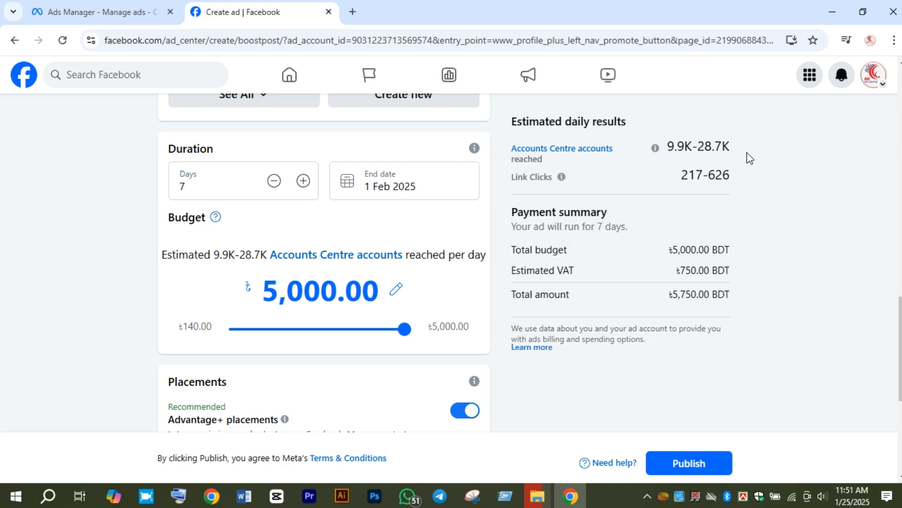
{"action": "double_click", "coordinate": [274, 181]}
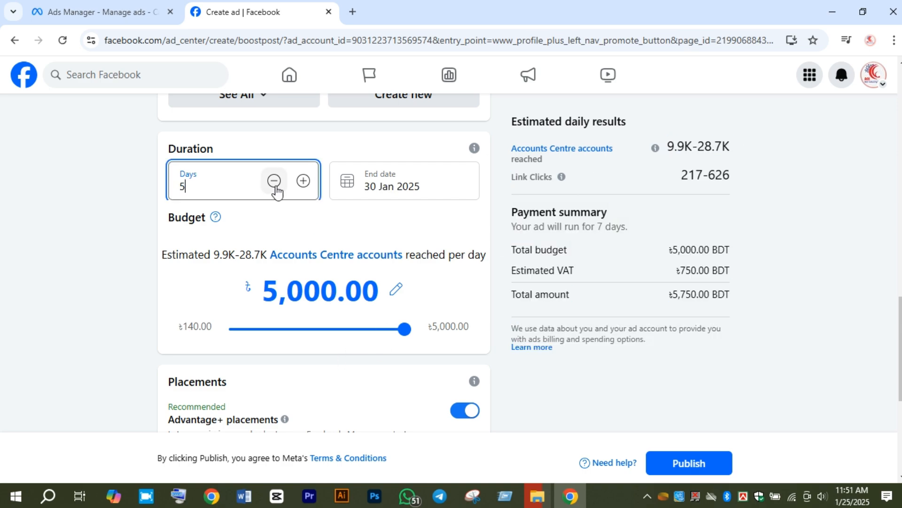
{"action": "left_click", "coordinate": [274, 182]}
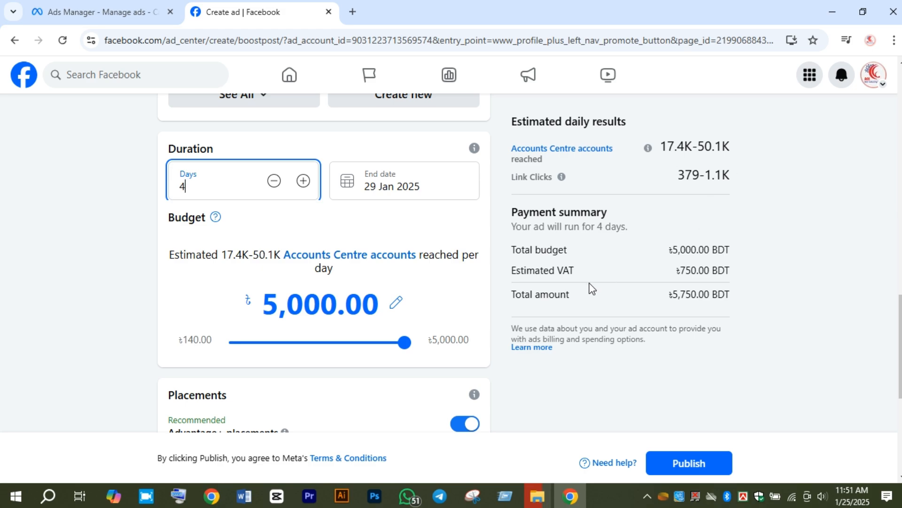
Review the ad's placements, Meta pixel and payment method sections.
{"action": "scroll", "coordinate": [592, 288], "scroll_direction": "down", "scroll_amount": 3}
{"action": "scroll", "coordinate": [591, 288], "scroll_direction": "down", "scroll_amount": 2}
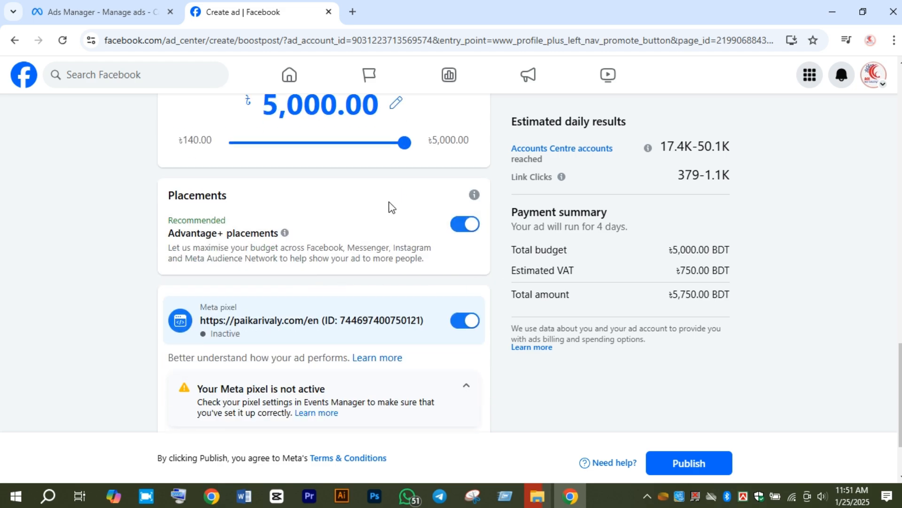
{"action": "scroll", "coordinate": [389, 207], "scroll_direction": "down", "scroll_amount": 2}
{"action": "scroll", "coordinate": [376, 317], "scroll_direction": "up", "scroll_amount": 10}
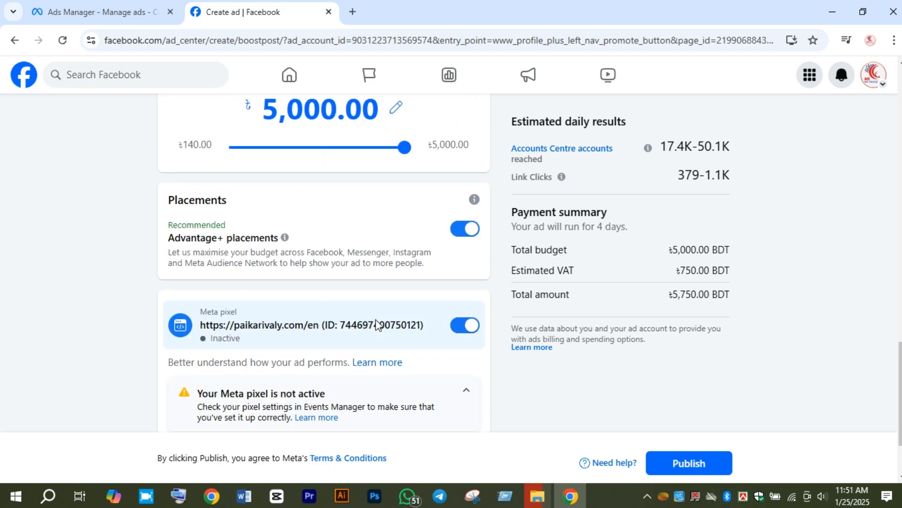
{"action": "scroll", "coordinate": [376, 320], "scroll_direction": "down", "scroll_amount": 10}
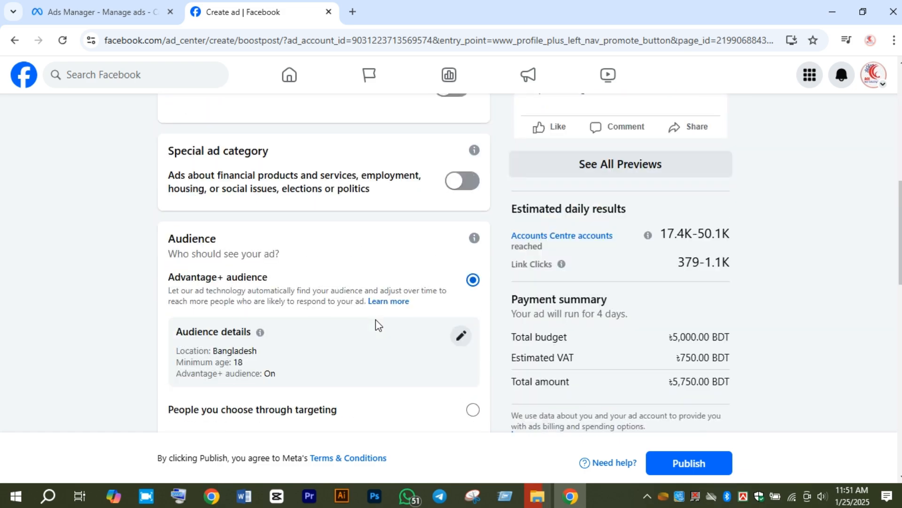
{"action": "scroll", "coordinate": [377, 325], "scroll_direction": "down", "scroll_amount": 1}
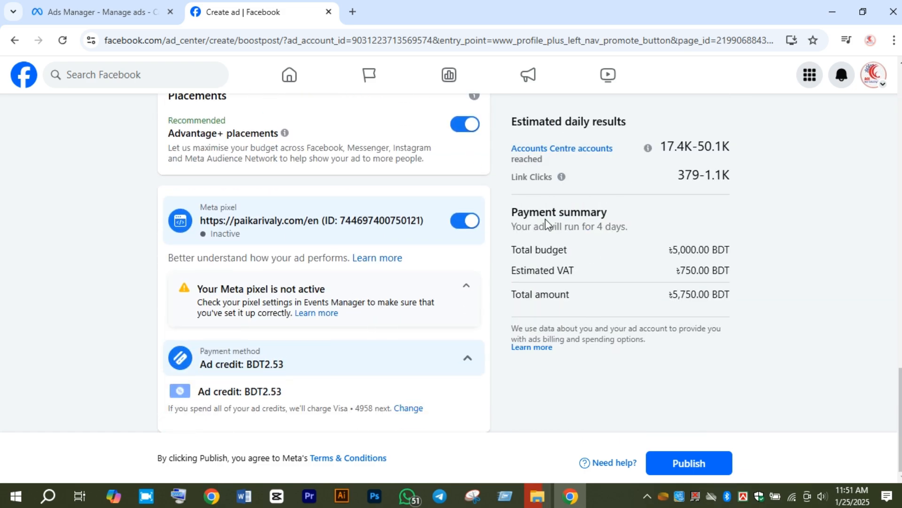
Examine the payment summary, comparing the ad's estimated VAT with its total amount.
{"action": "left_click_drag", "start_coordinate": [514, 209], "coordinate": [568, 238]}
{"action": "left_click", "coordinate": [672, 231]}
{"action": "left_click_drag", "start_coordinate": [734, 295], "coordinate": [683, 299]}
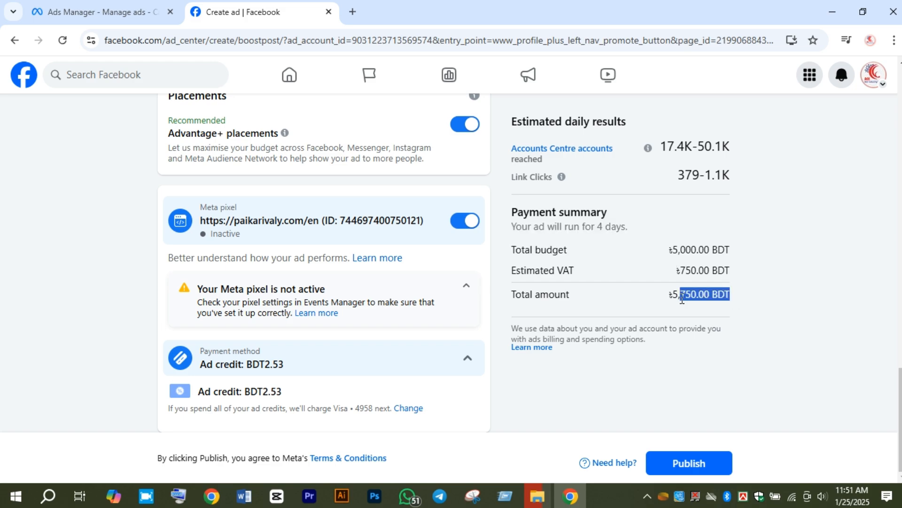
{"action": "left_click", "coordinate": [683, 299]}
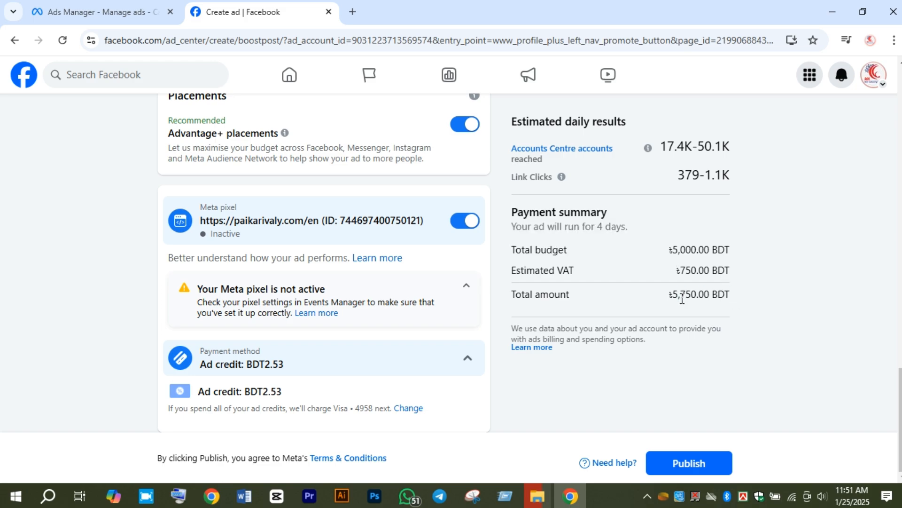
{"action": "left_click_drag", "start_coordinate": [732, 296], "coordinate": [675, 302]}
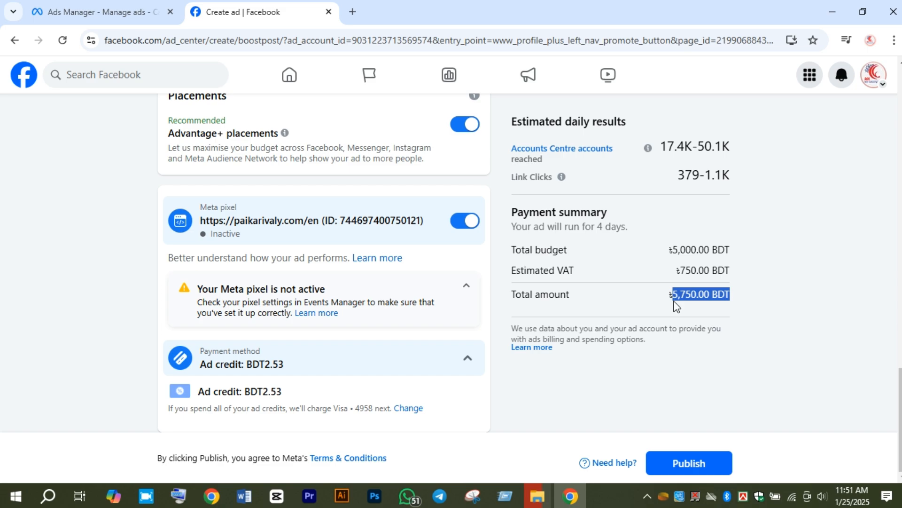
{"action": "left_click", "coordinate": [681, 300]}
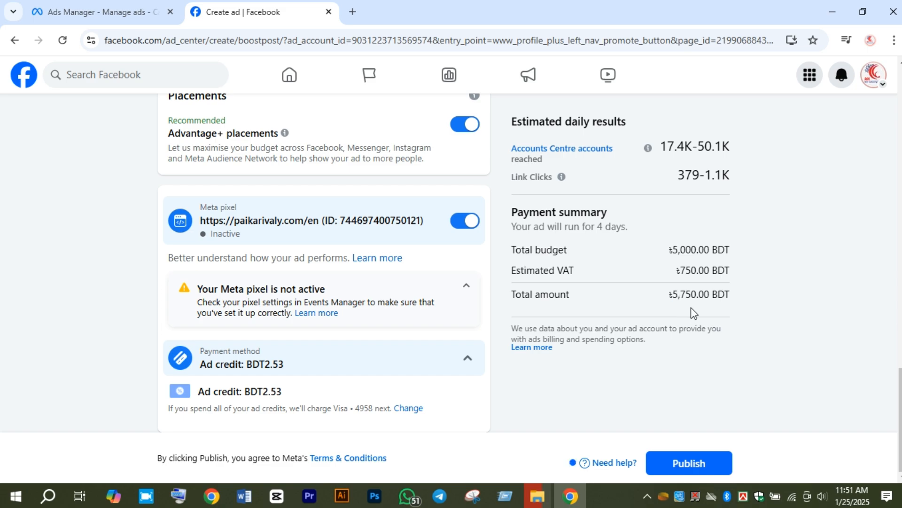
{"action": "left_click_drag", "start_coordinate": [698, 295], "coordinate": [681, 294]}
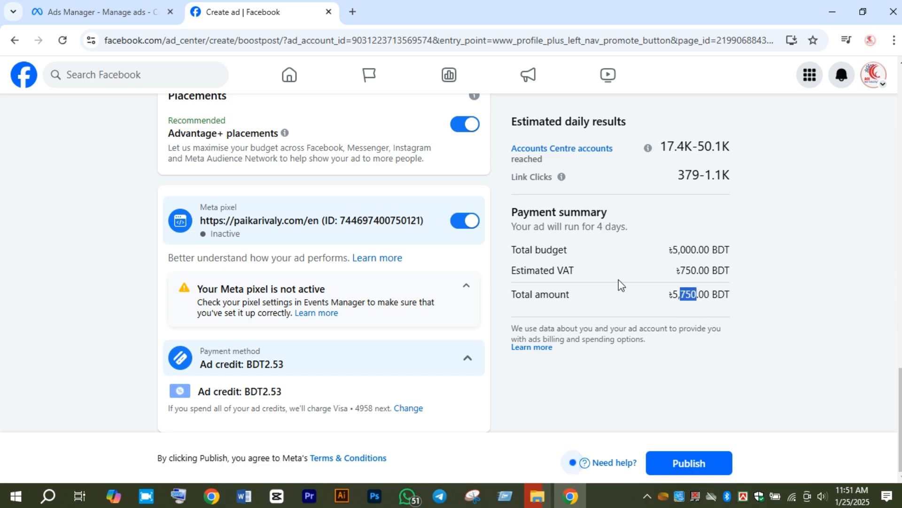
{"action": "left_click", "coordinate": [547, 271]}
{"action": "left_click_drag", "start_coordinate": [574, 271], "coordinate": [561, 270]}
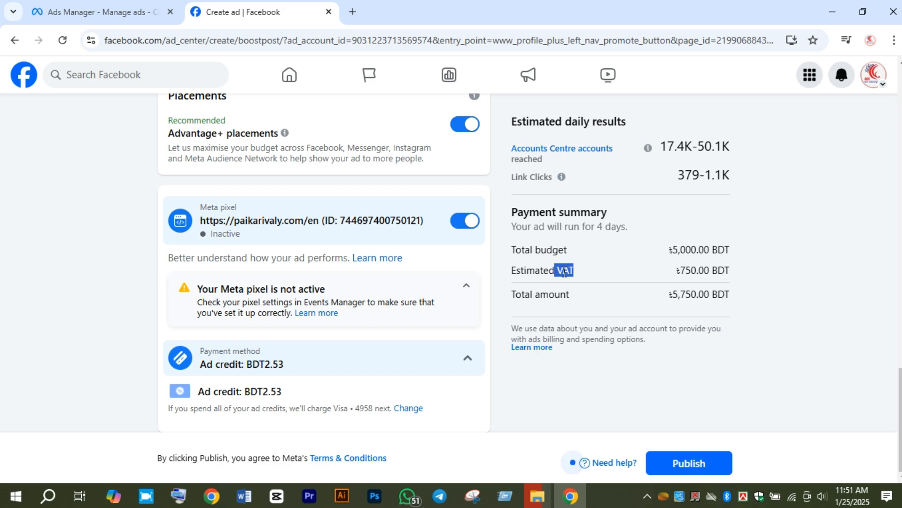
{"action": "left_click", "coordinate": [568, 273]}
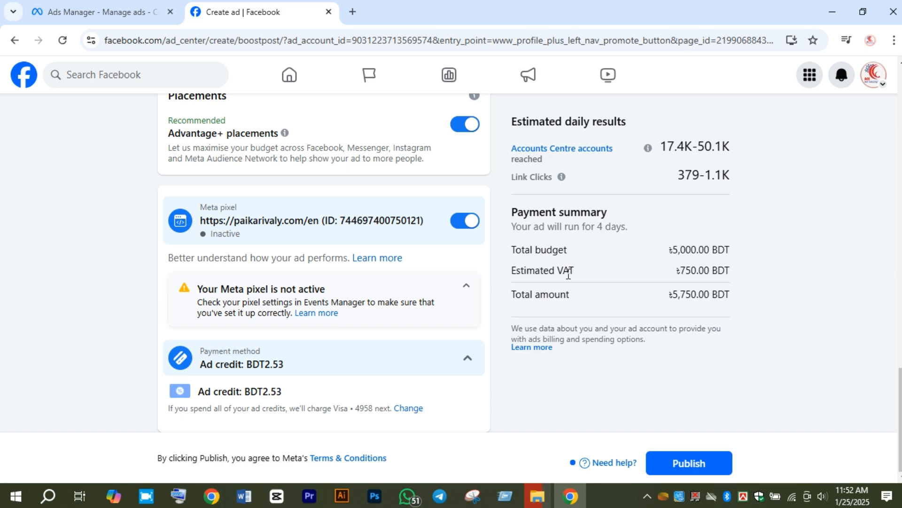
{"action": "left_click", "coordinate": [569, 275]}
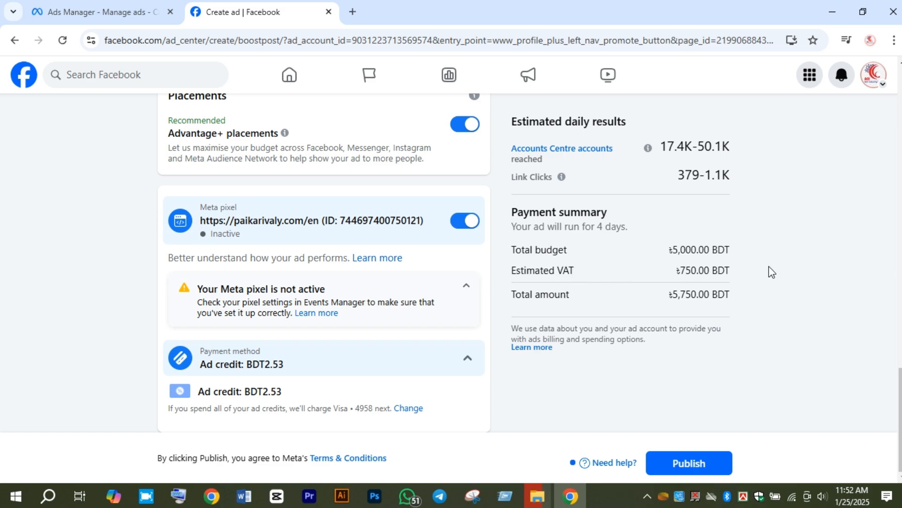
{"action": "left_click_drag", "start_coordinate": [680, 271], "coordinate": [704, 275]}
{"action": "left_click", "coordinate": [703, 274]}
{"action": "left_click_drag", "start_coordinate": [675, 292], "coordinate": [710, 294]}
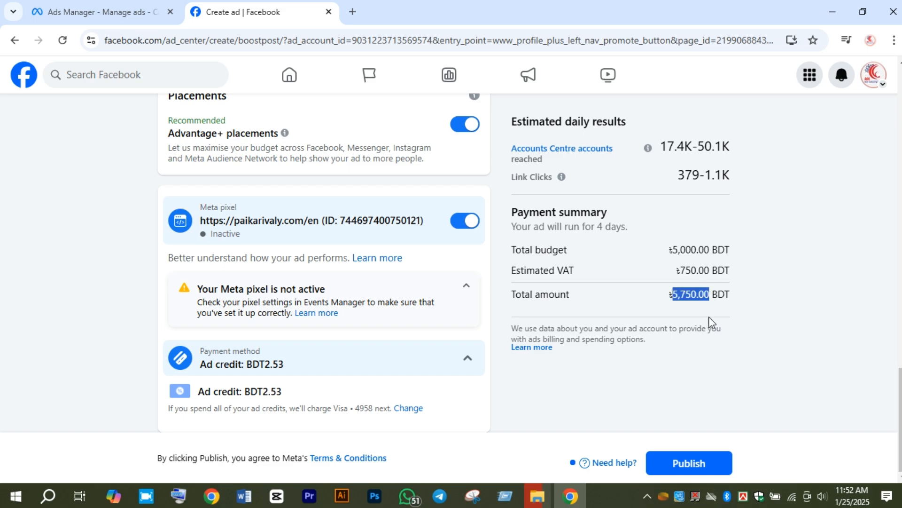
{"action": "left_click", "coordinate": [686, 295]}
{"action": "left_click_drag", "start_coordinate": [680, 294], "coordinate": [701, 299]}
{"action": "left_click", "coordinate": [701, 299]}
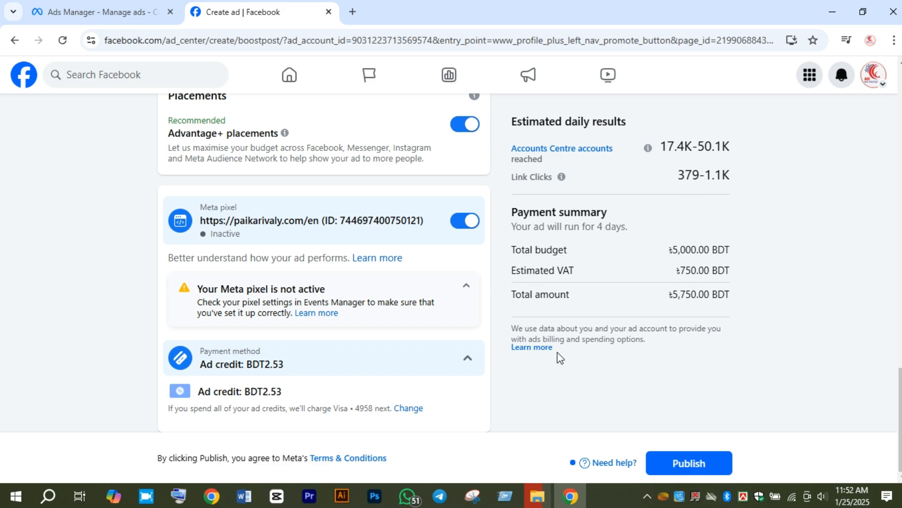
{"action": "left_click", "coordinate": [647, 496]}
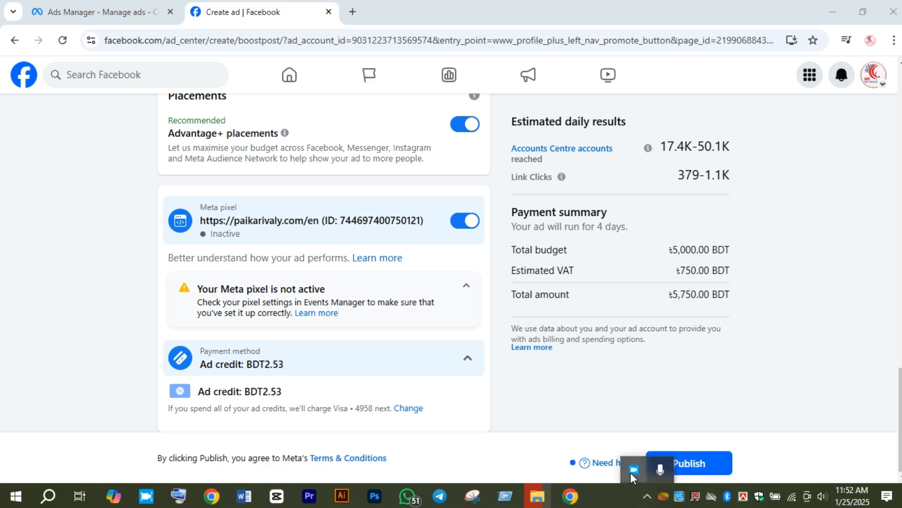